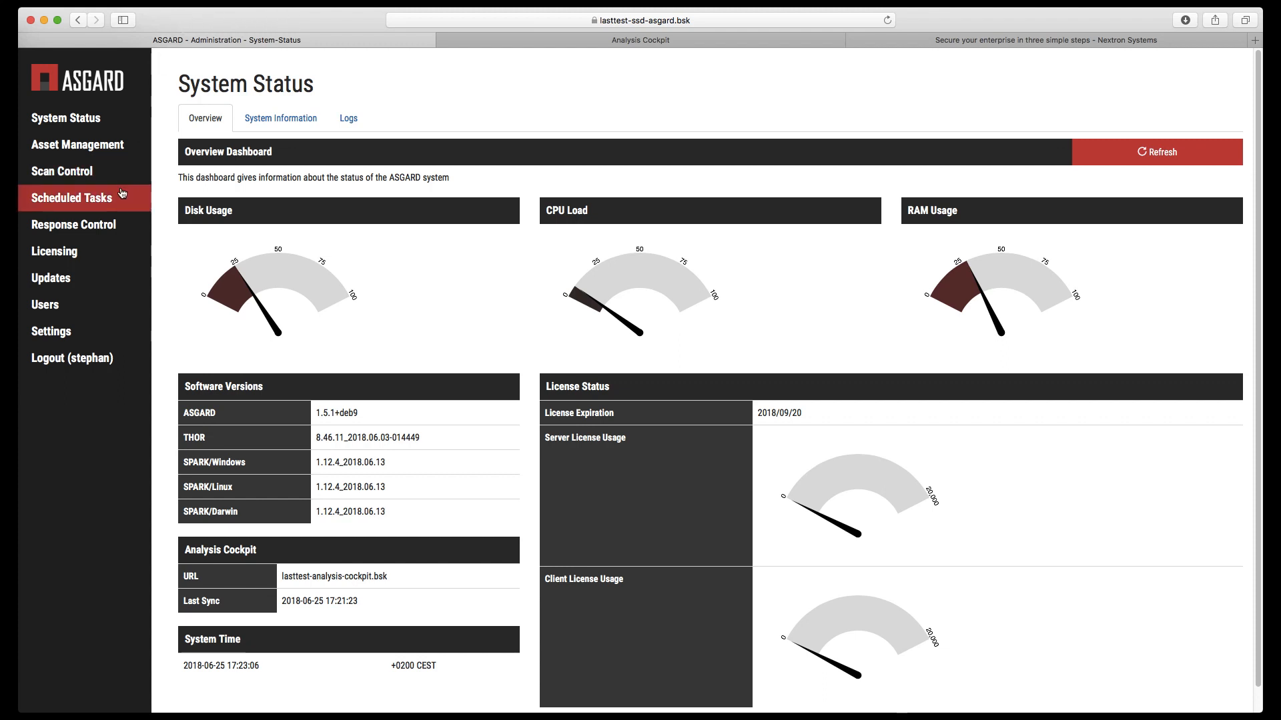
# Start a new grouped scan in Scan Control with type SPARK and the name ExecuteSpark.
pyautogui.click(67, 173)
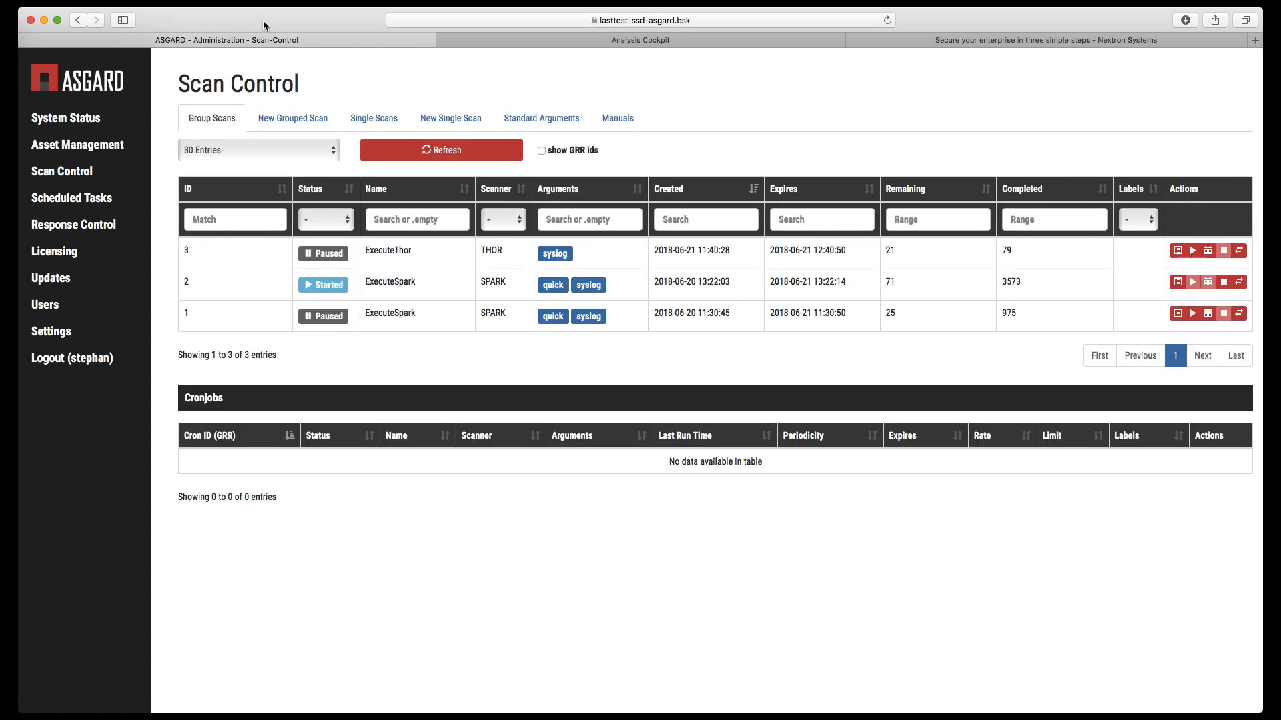
pyautogui.click(289, 118)
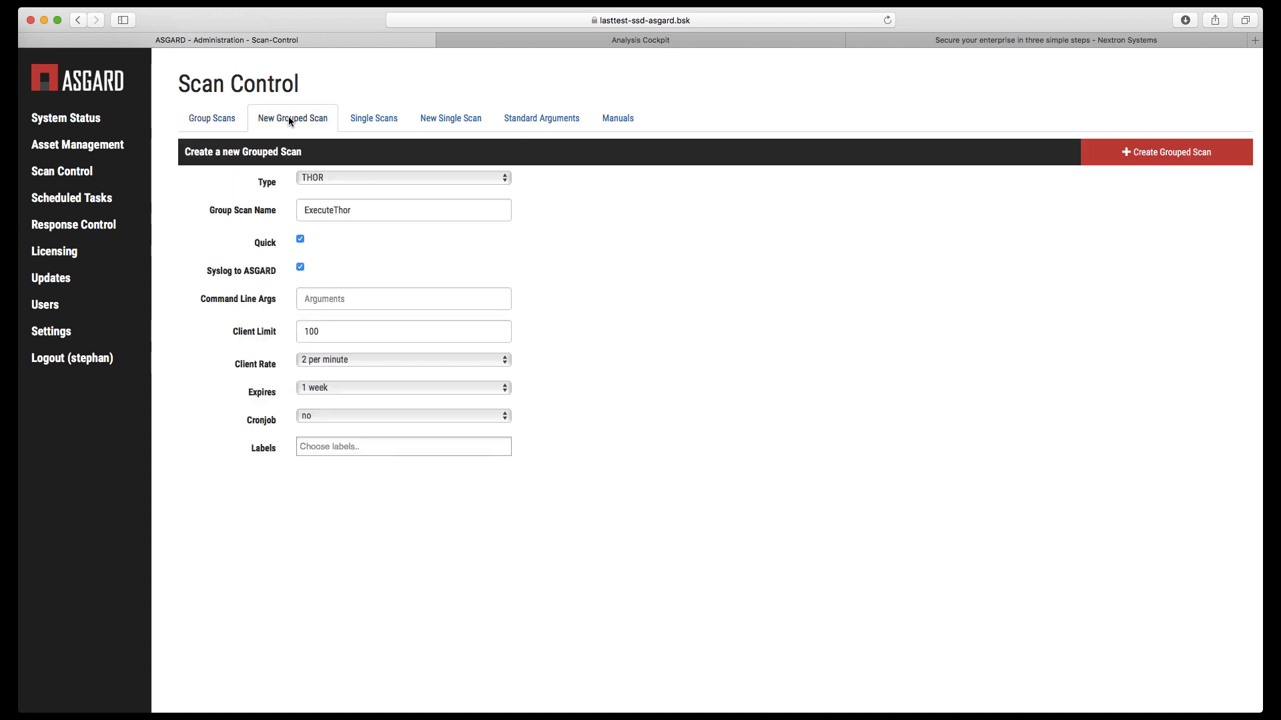
pyautogui.click(336, 178)
pyautogui.click(316, 199)
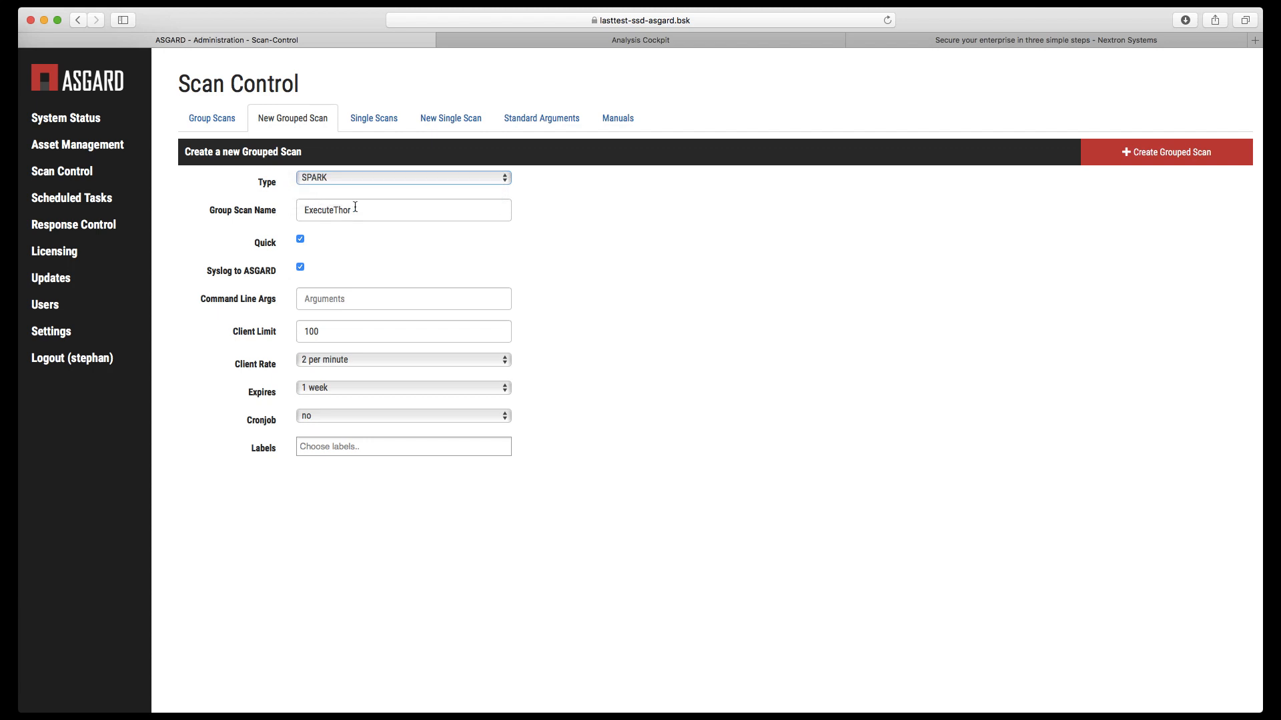
pyautogui.click(357, 208)
pyautogui.press('BackSpace')
pyautogui.press('BackSpace')
pyautogui.press('BackSpace')
pyautogui.press('BackSpace')
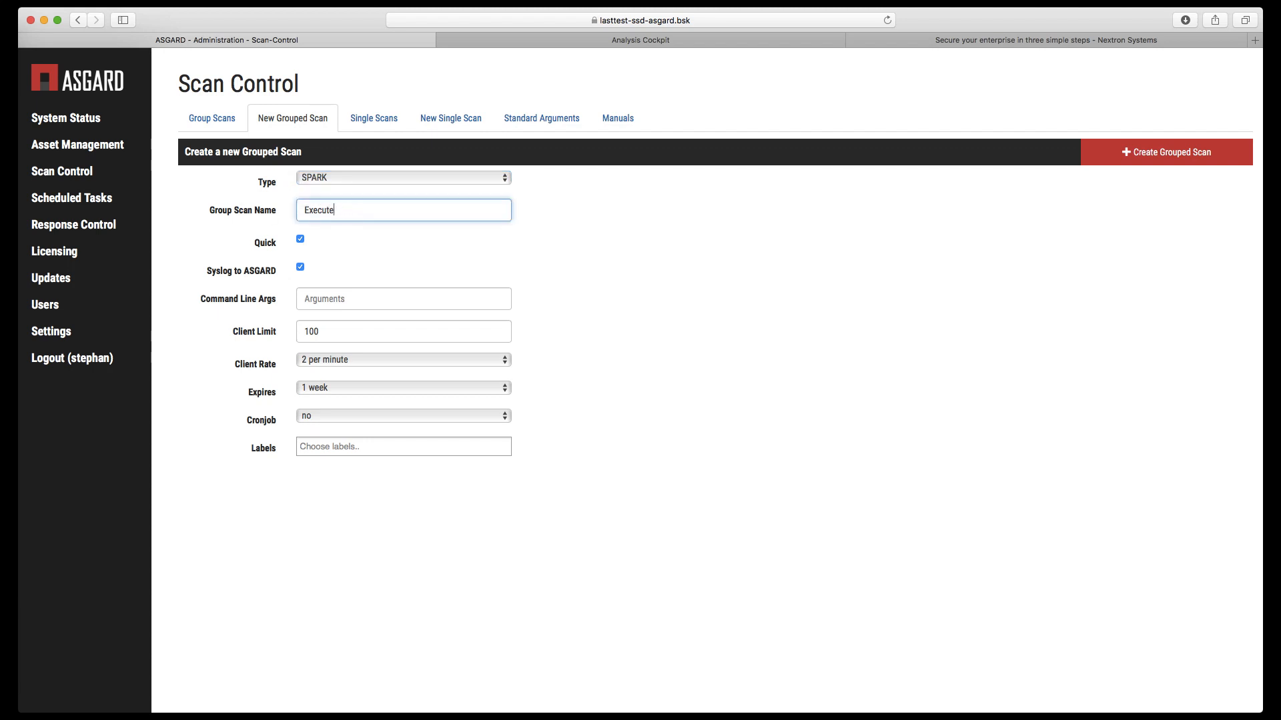
pyautogui.write('Spark')
# Set the grouped scan's client limit to 0, client rate to 10 per minute and expiry to 1 day.
pyautogui.doubleClick(328, 331)
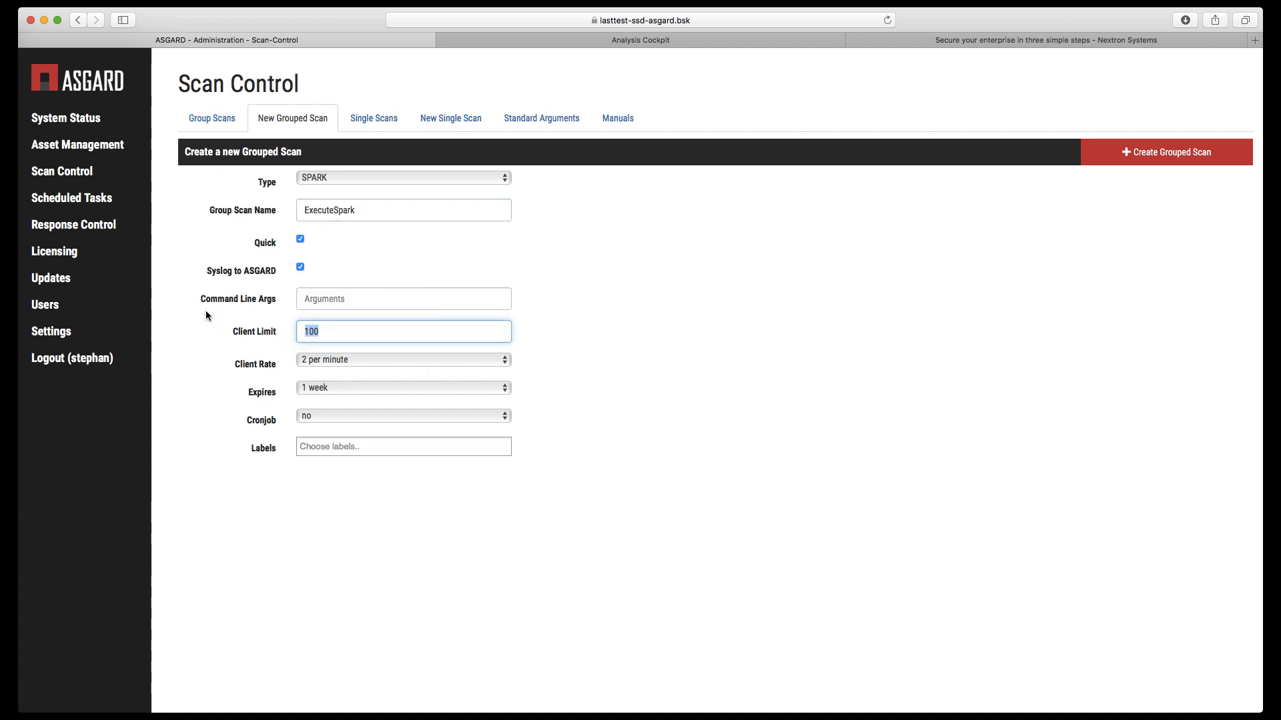
pyautogui.write('0')
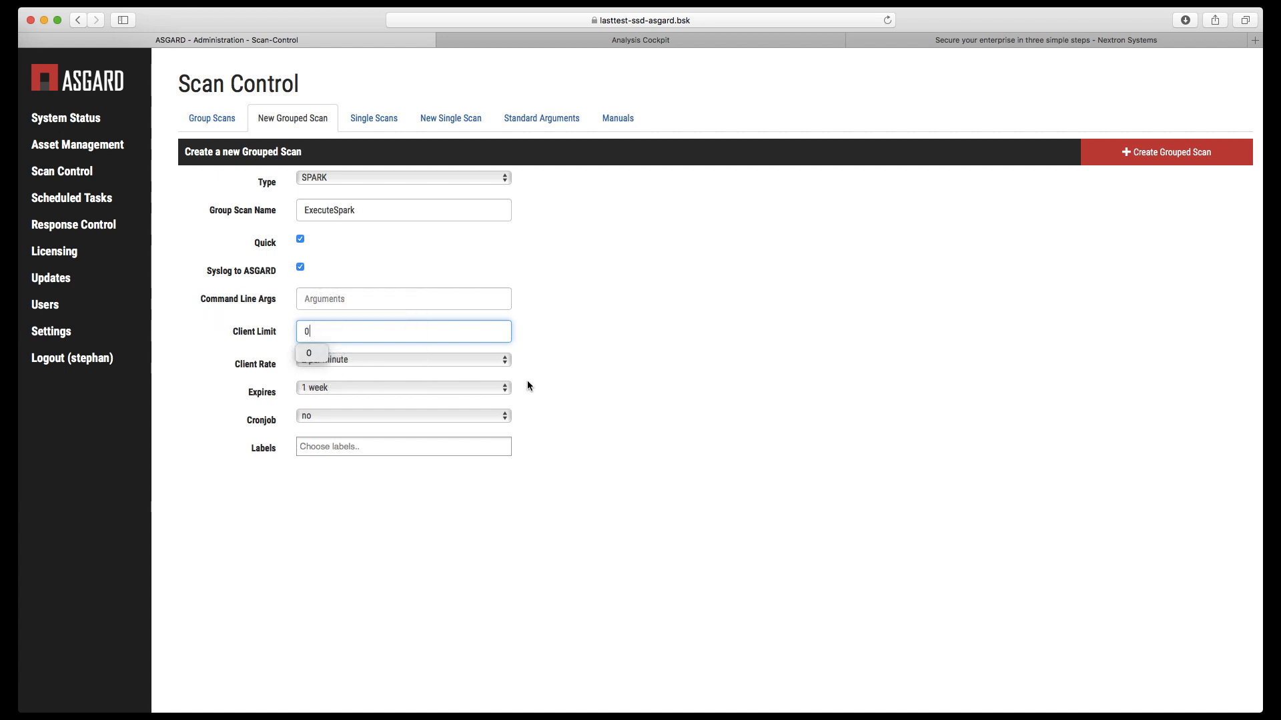
pyautogui.click(427, 358)
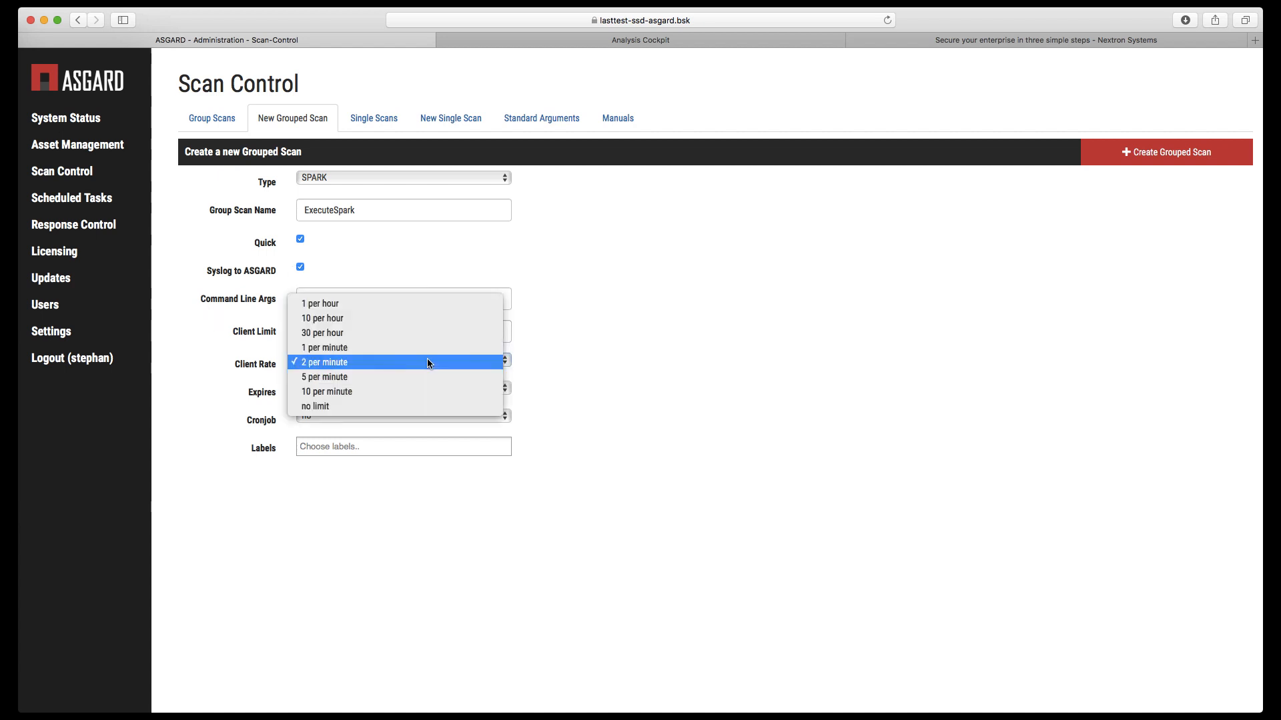
pyautogui.click(374, 394)
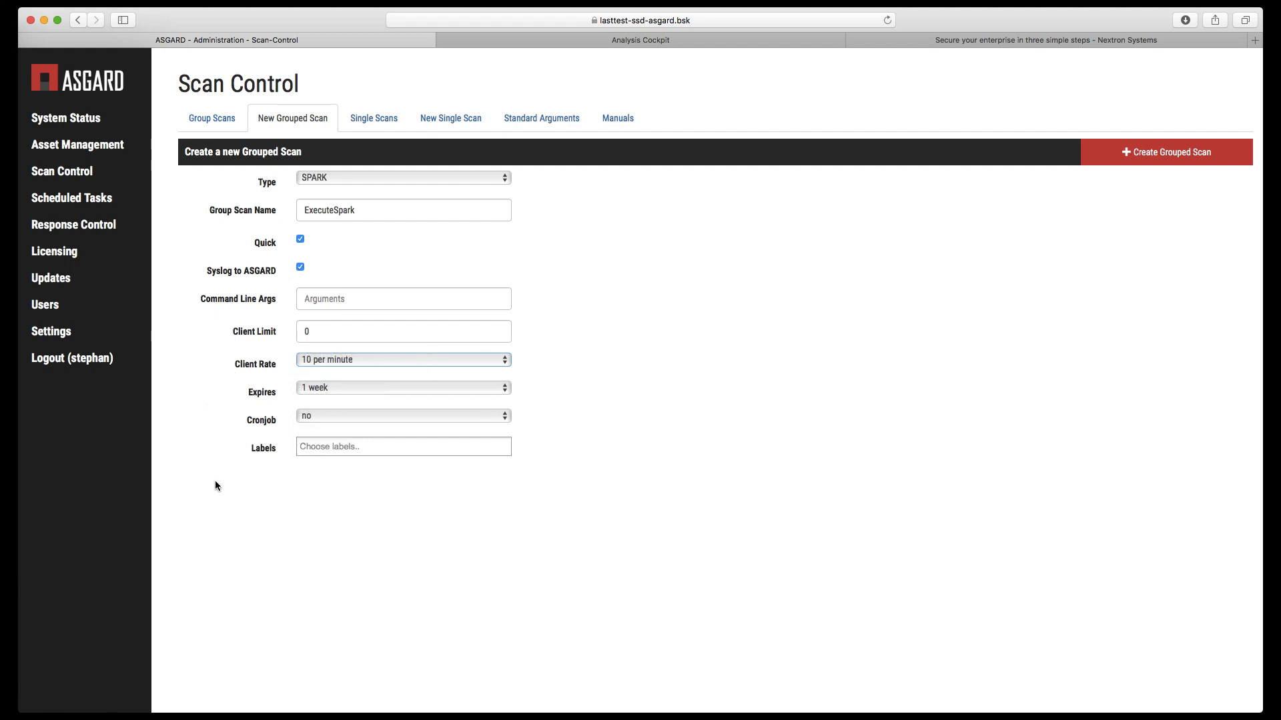
pyautogui.click(331, 390)
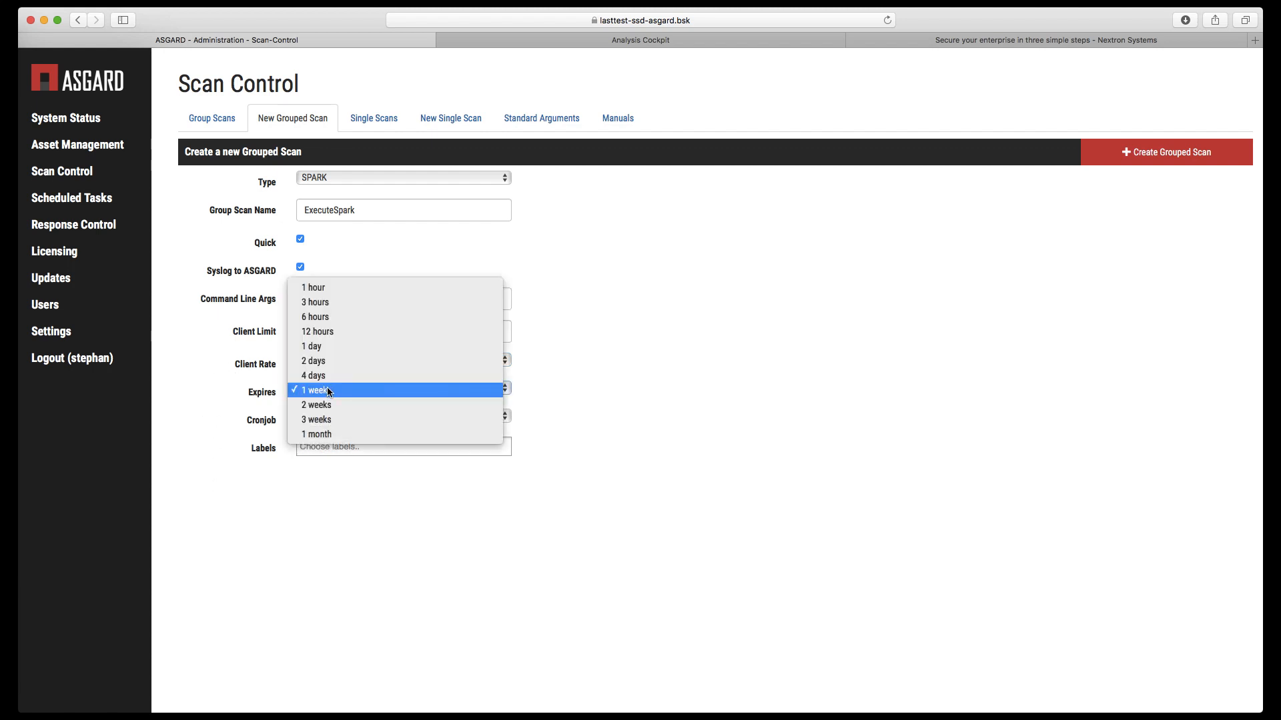
pyautogui.click(314, 347)
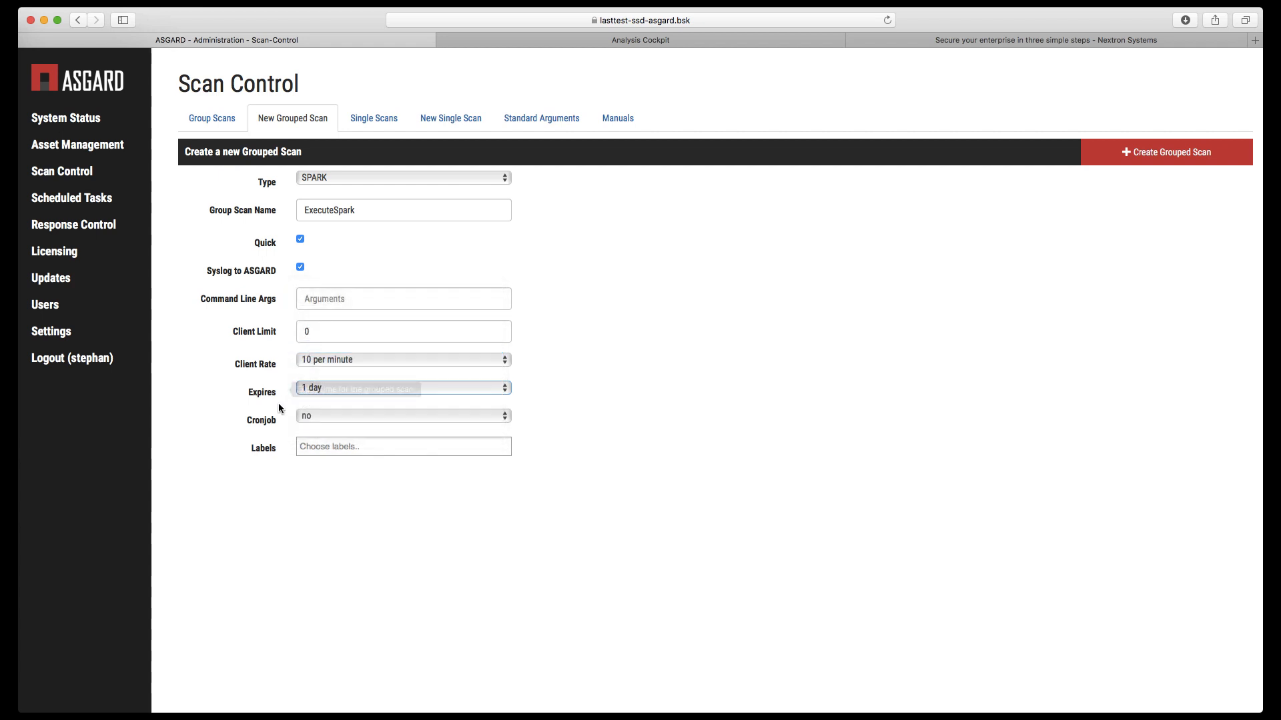
# Schedule the grouped scan as a cronjob running every week and create it.
pyautogui.click(321, 417)
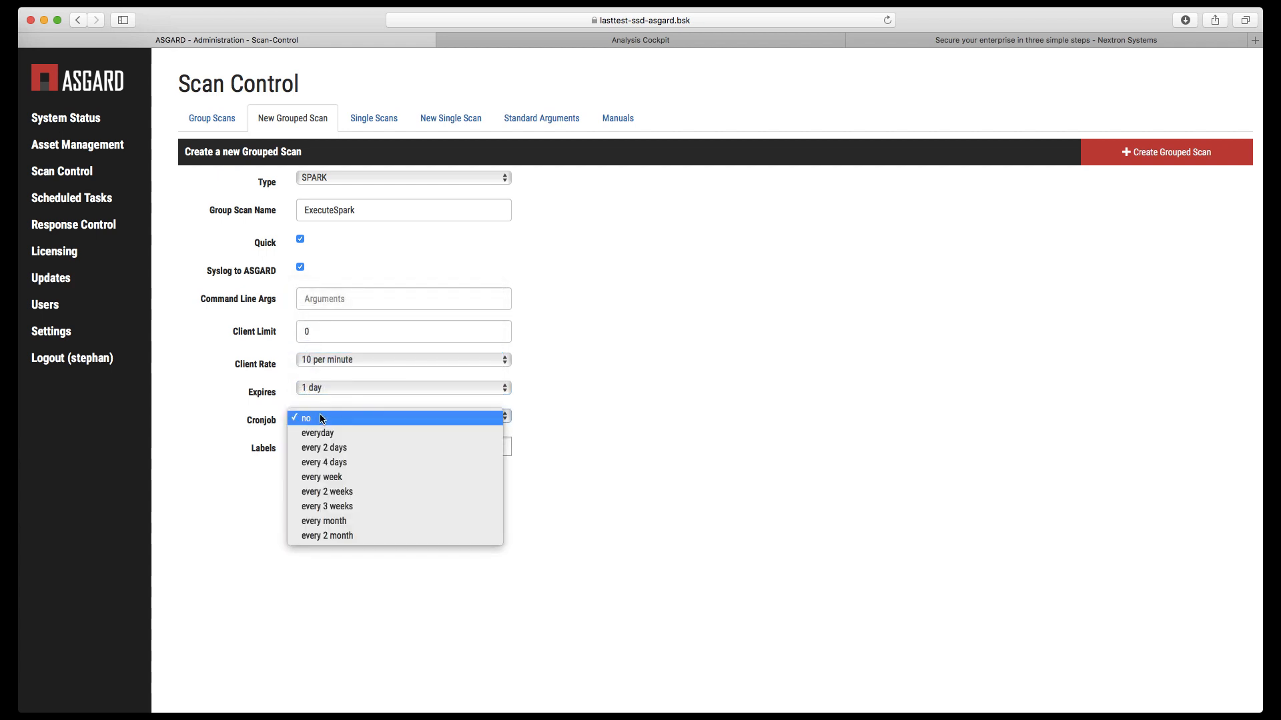
pyautogui.click(330, 479)
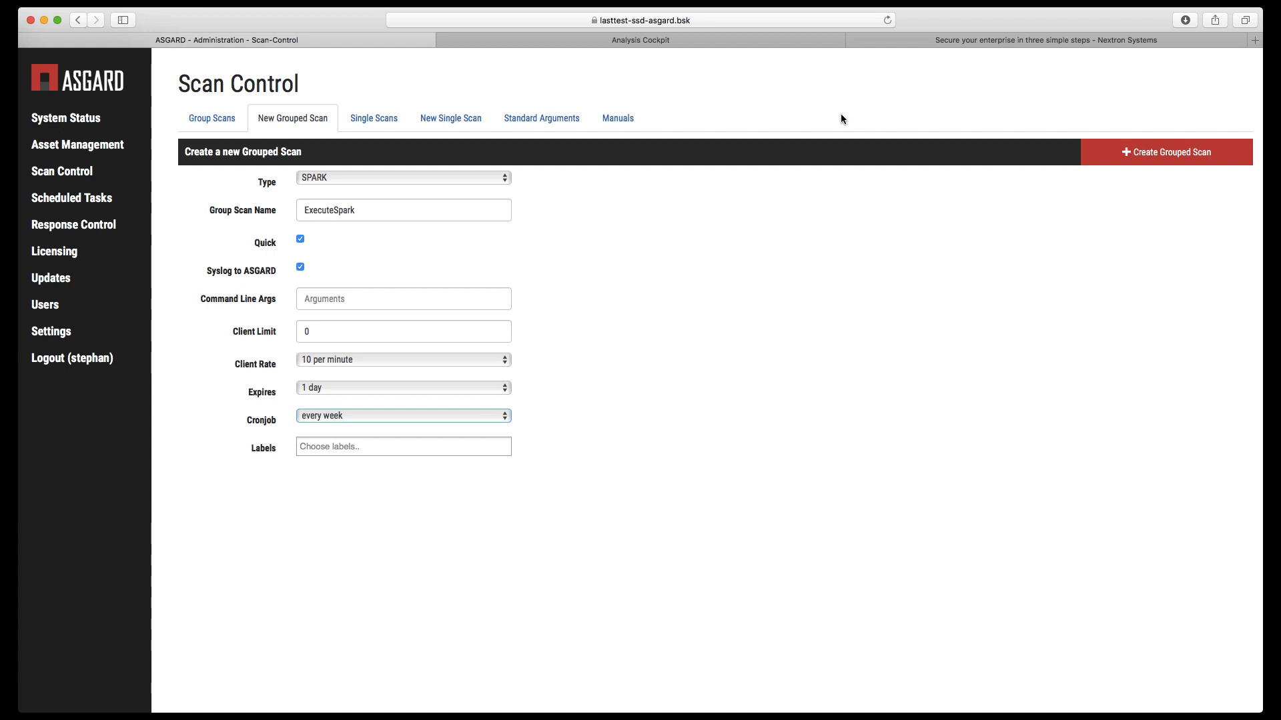
pyautogui.click(1159, 156)
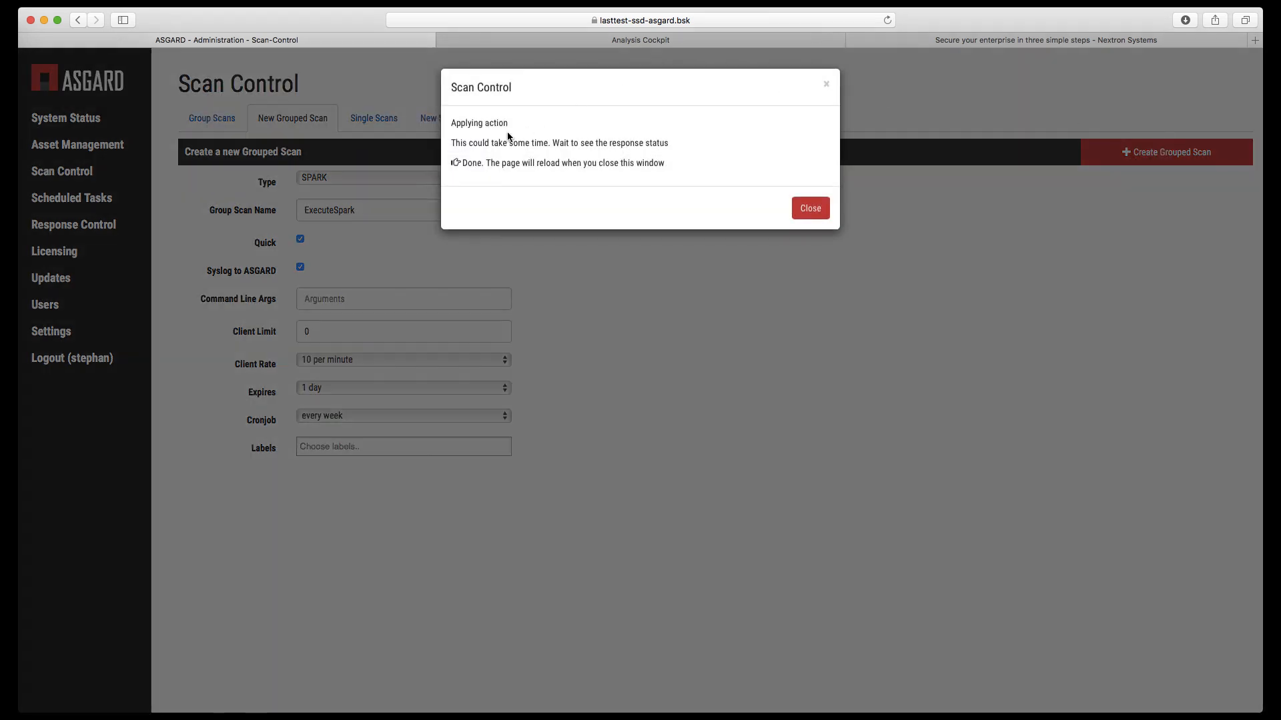
pyautogui.click(815, 209)
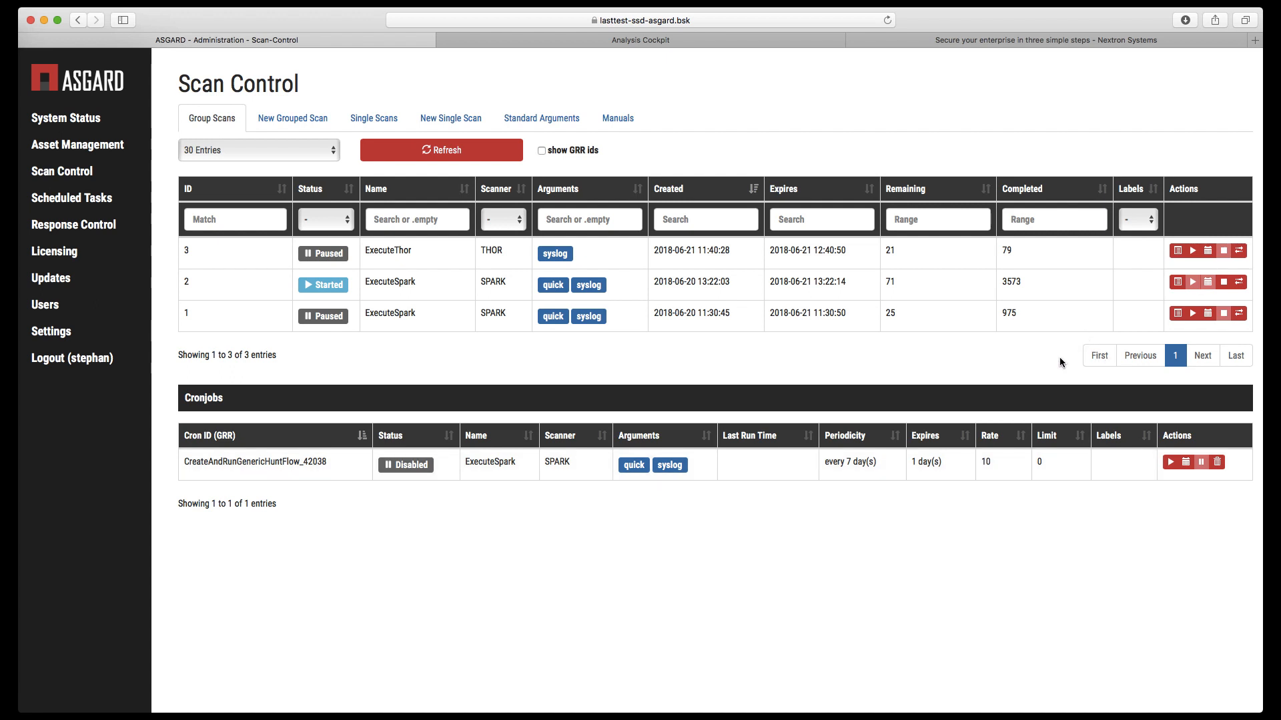
# Examine the asset statistics of the started ExecuteSpark group scan with ID 2.
pyautogui.click(802, 287)
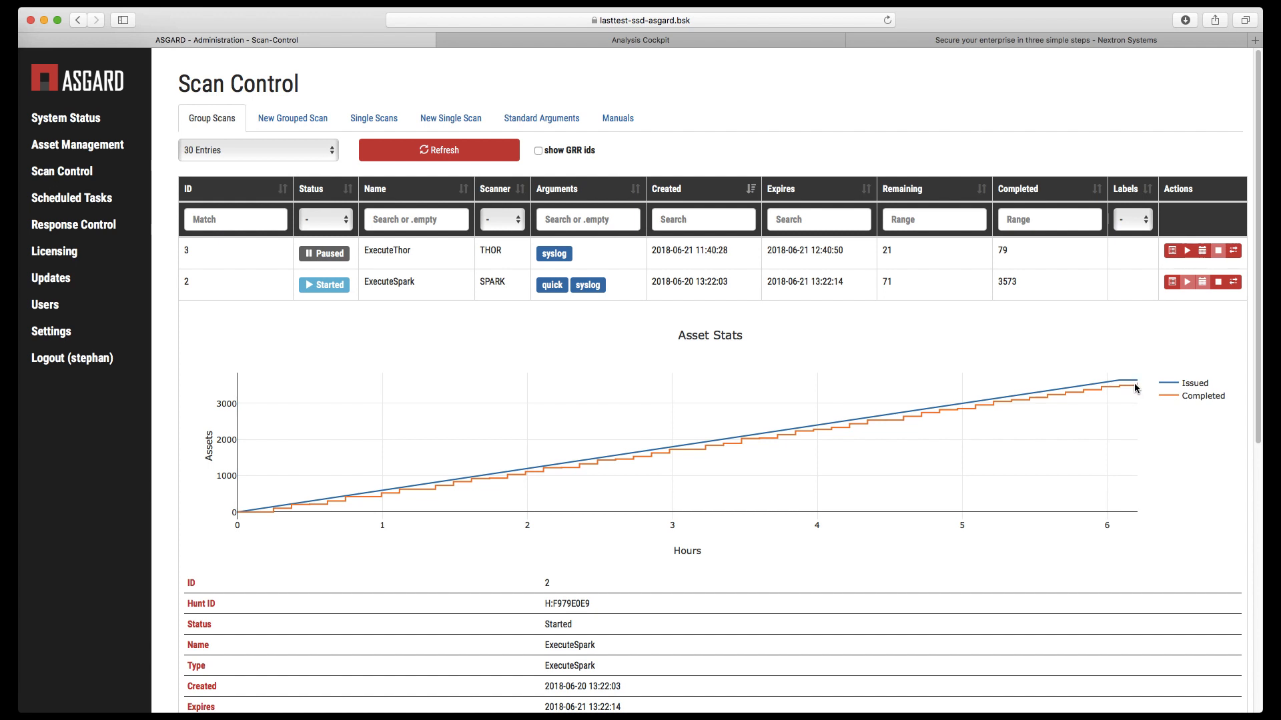
pyautogui.click(696, 285)
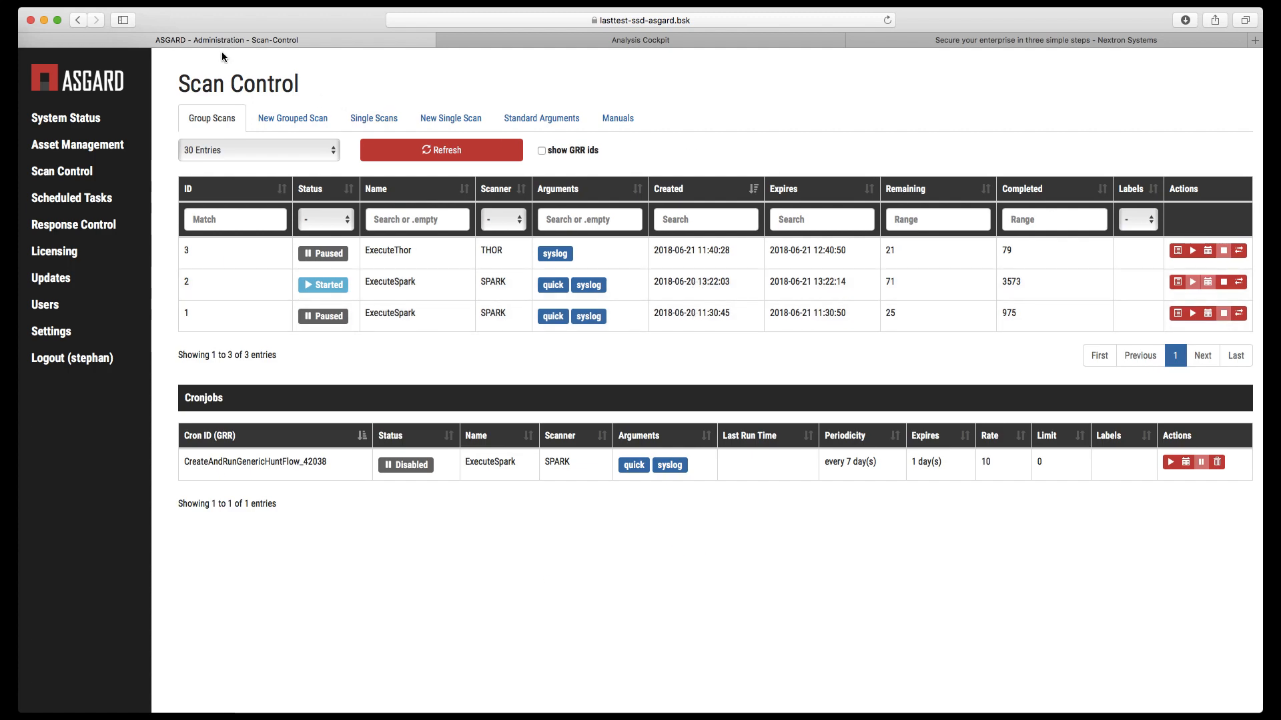
# Switch to Analysis Cockpit and filter the Baselining logs to the file /var/www/1d.asp.
pyautogui.click(575, 41)
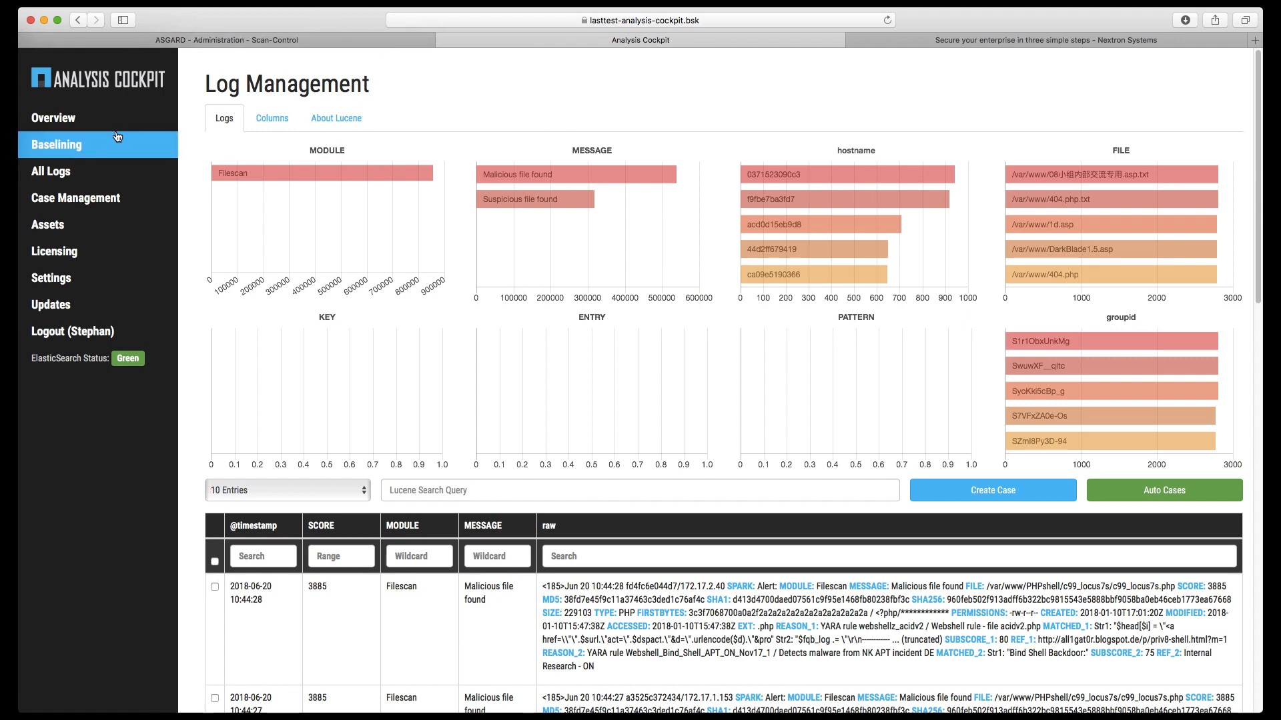
pyautogui.click(56, 148)
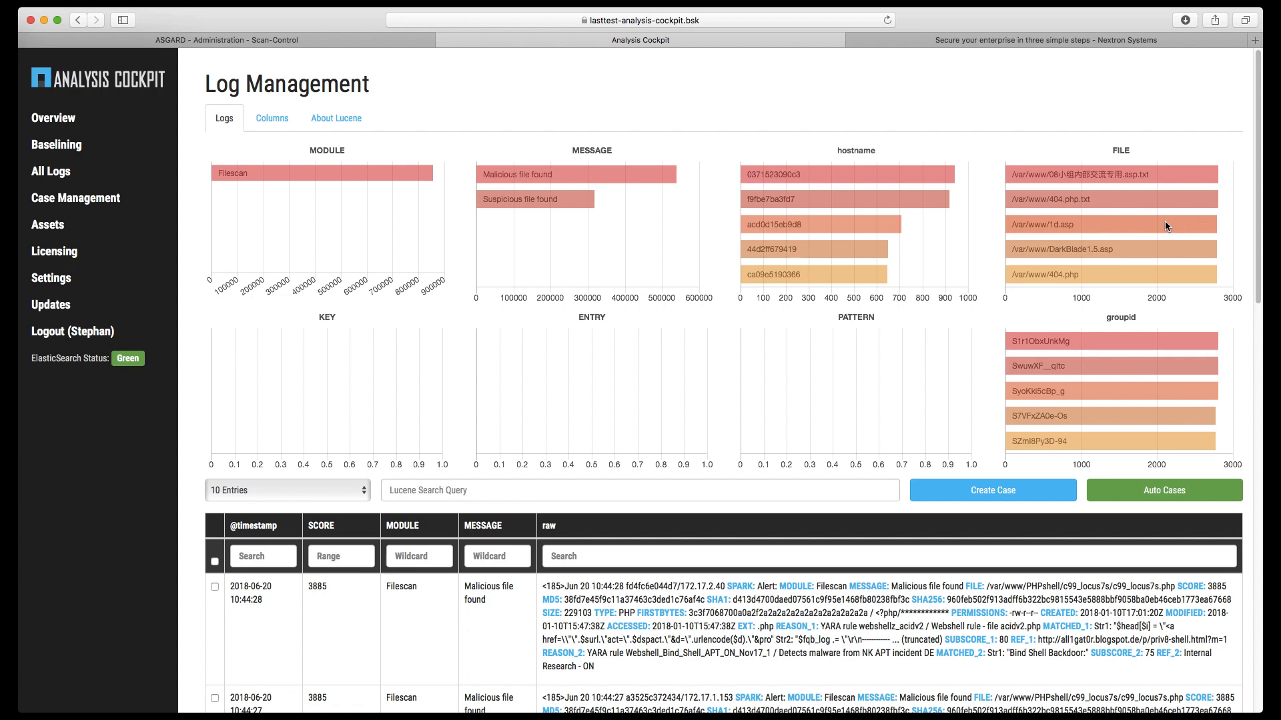
pyautogui.click(1110, 224)
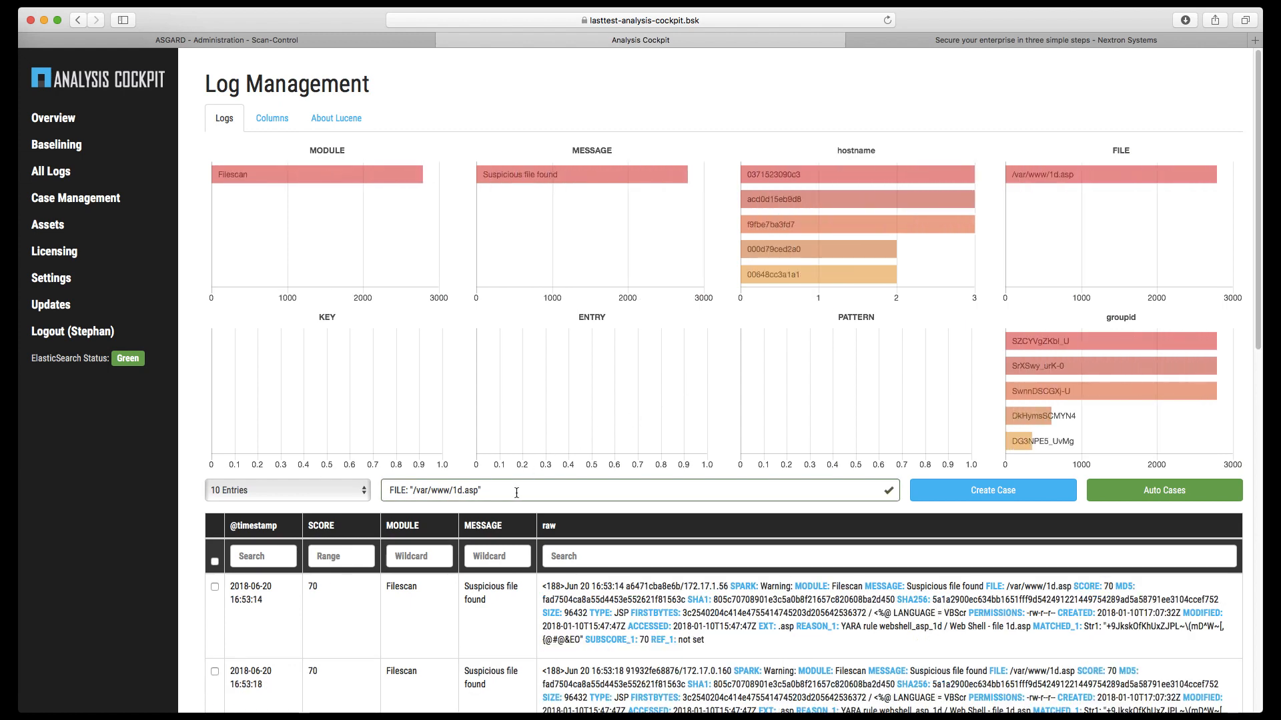
pyautogui.moveTo(524, 492); pyautogui.dragTo(382, 485)
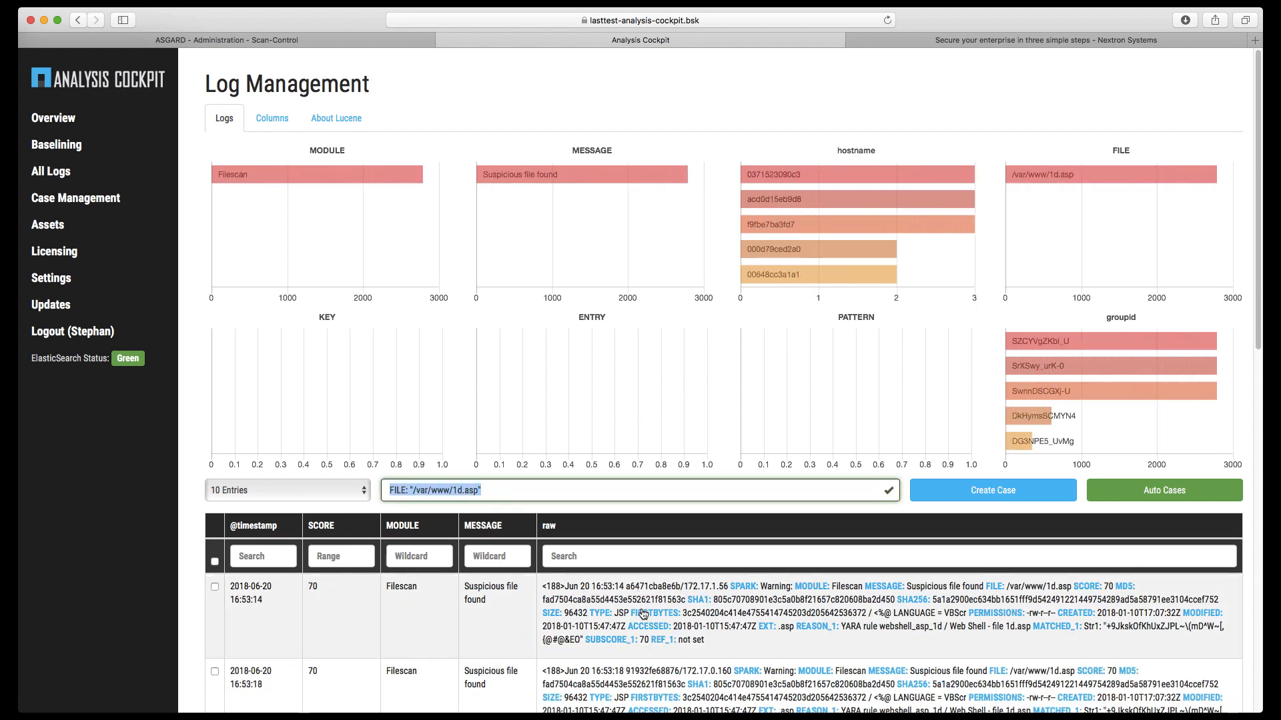
# Expand the first log entry for /var/www/1d.asp and examine its details, including the matched YARA rule and score.
pyautogui.scroll(-1, 642, 614)
pyautogui.scroll(-3, 643, 613)
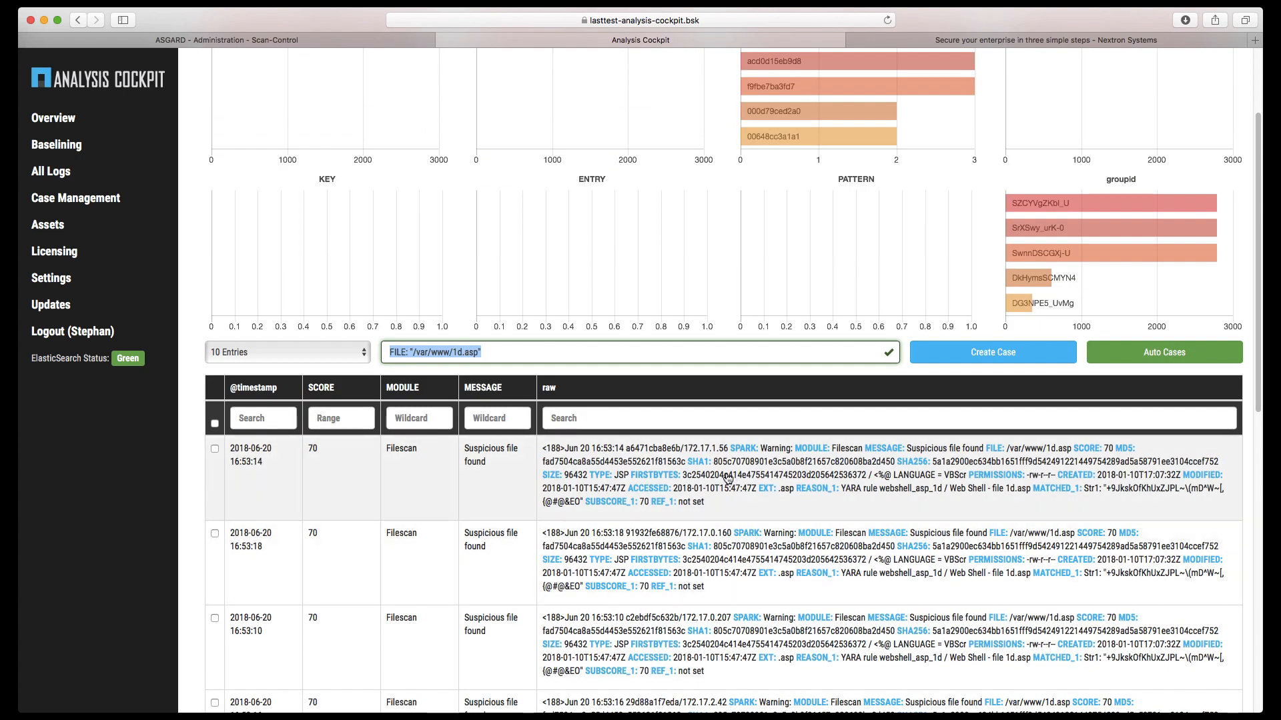
pyautogui.click(727, 477)
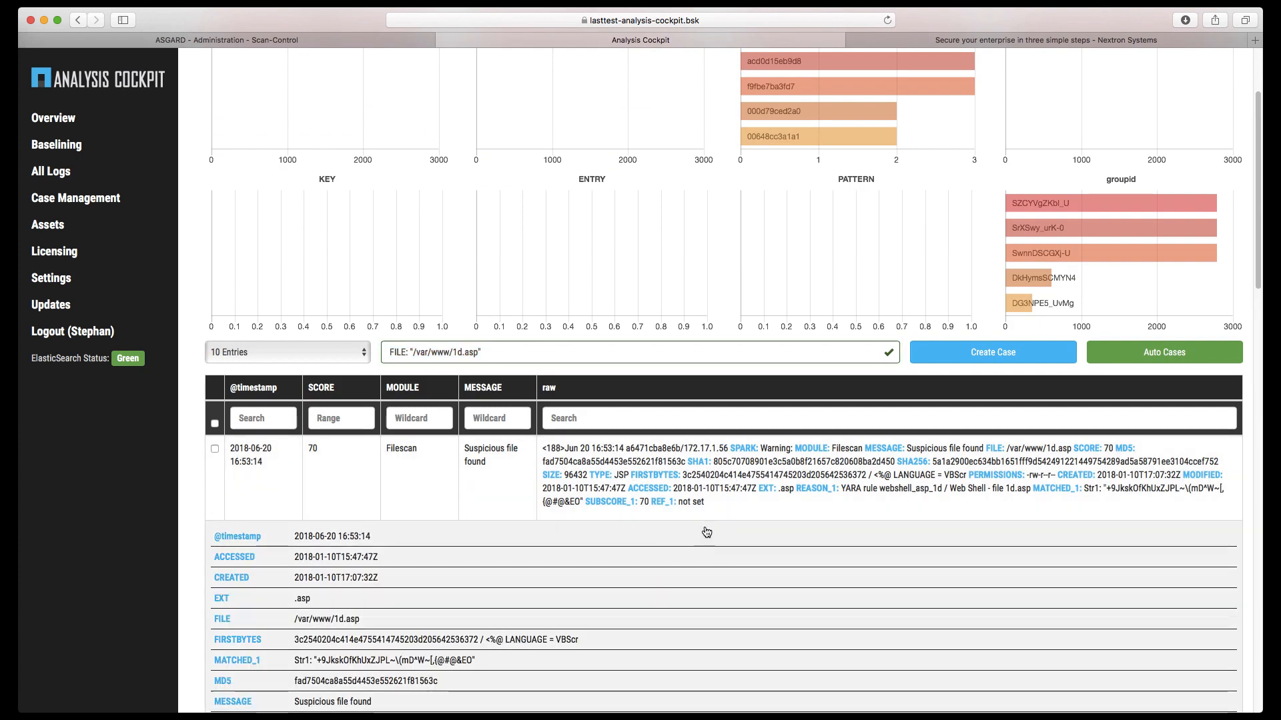
pyautogui.scroll(-4, 694, 565)
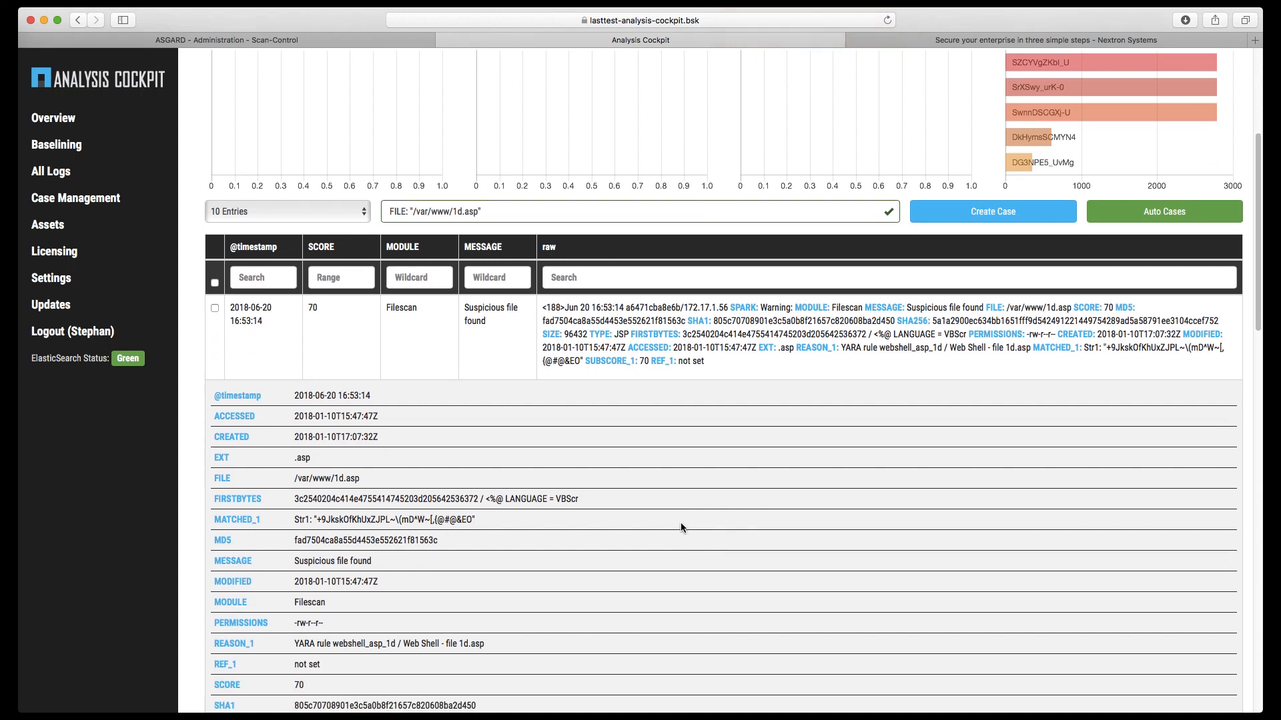
pyautogui.scroll(-1, 665, 528)
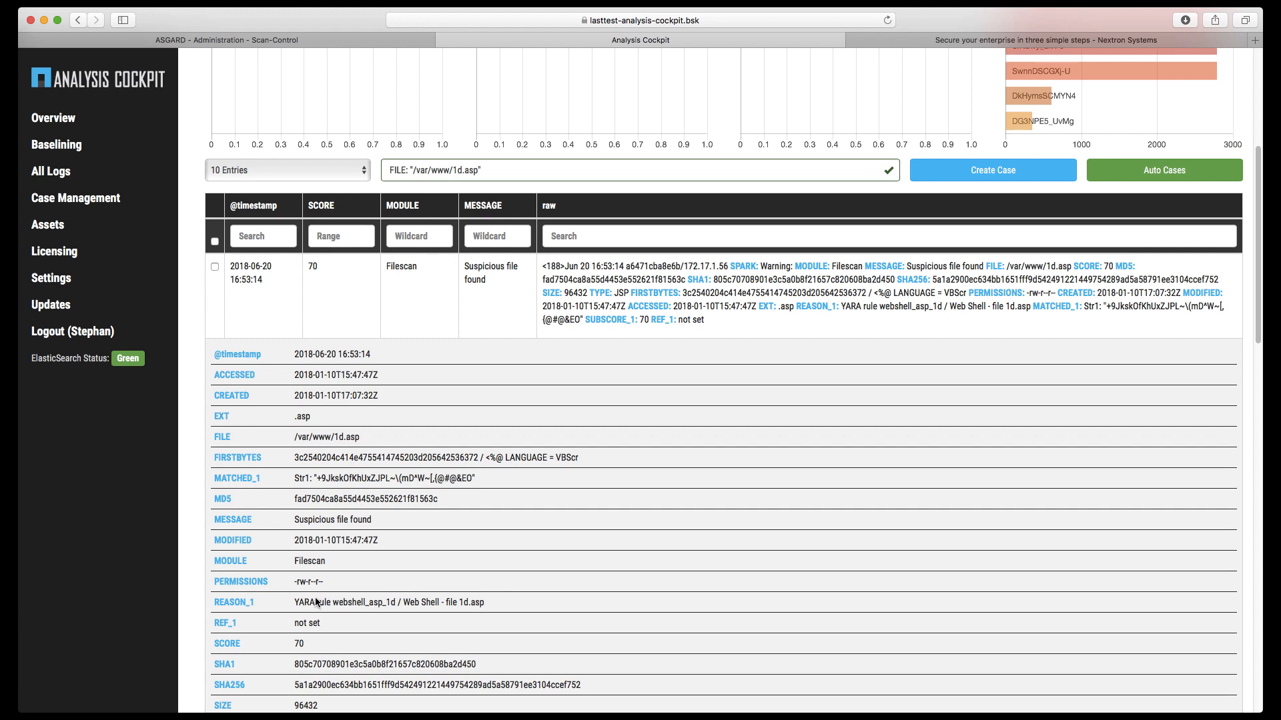
pyautogui.moveTo(307, 642); pyautogui.dragTo(291, 643)
pyautogui.click(302, 645)
pyautogui.scroll(1, 720, 566)
pyautogui.scroll(6, 719, 564)
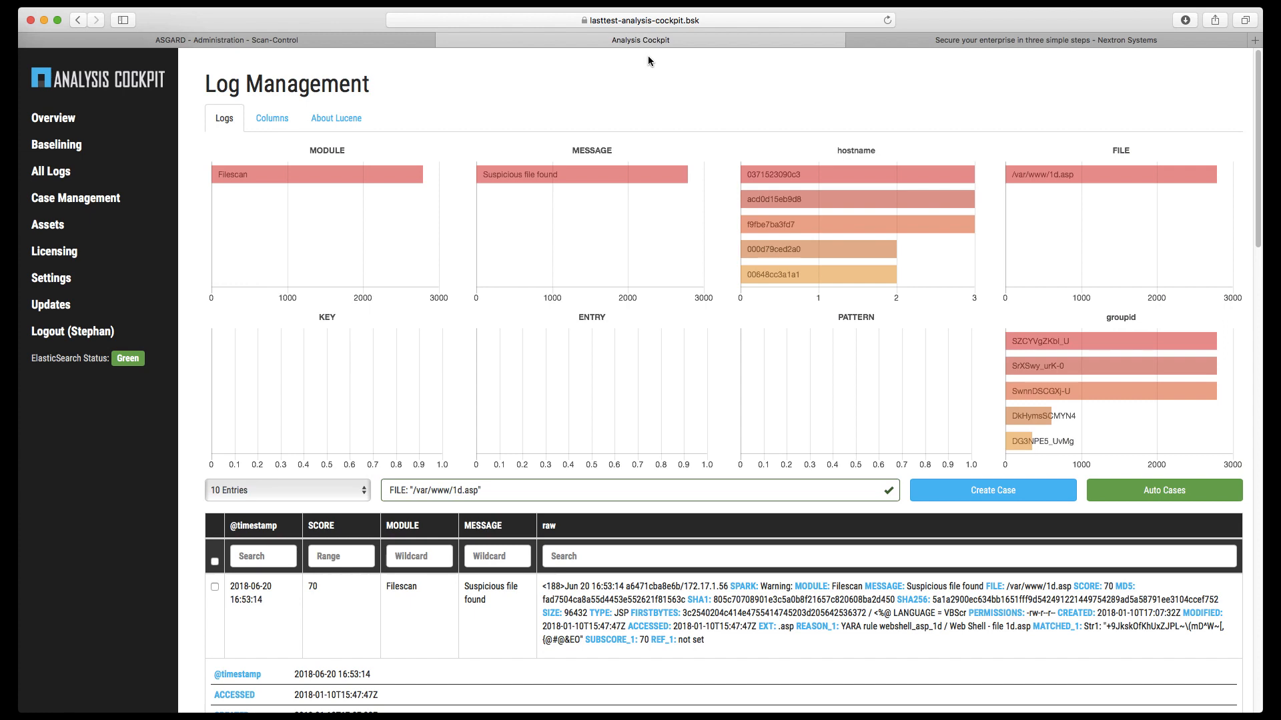
pyautogui.scroll(-5, 654, 390)
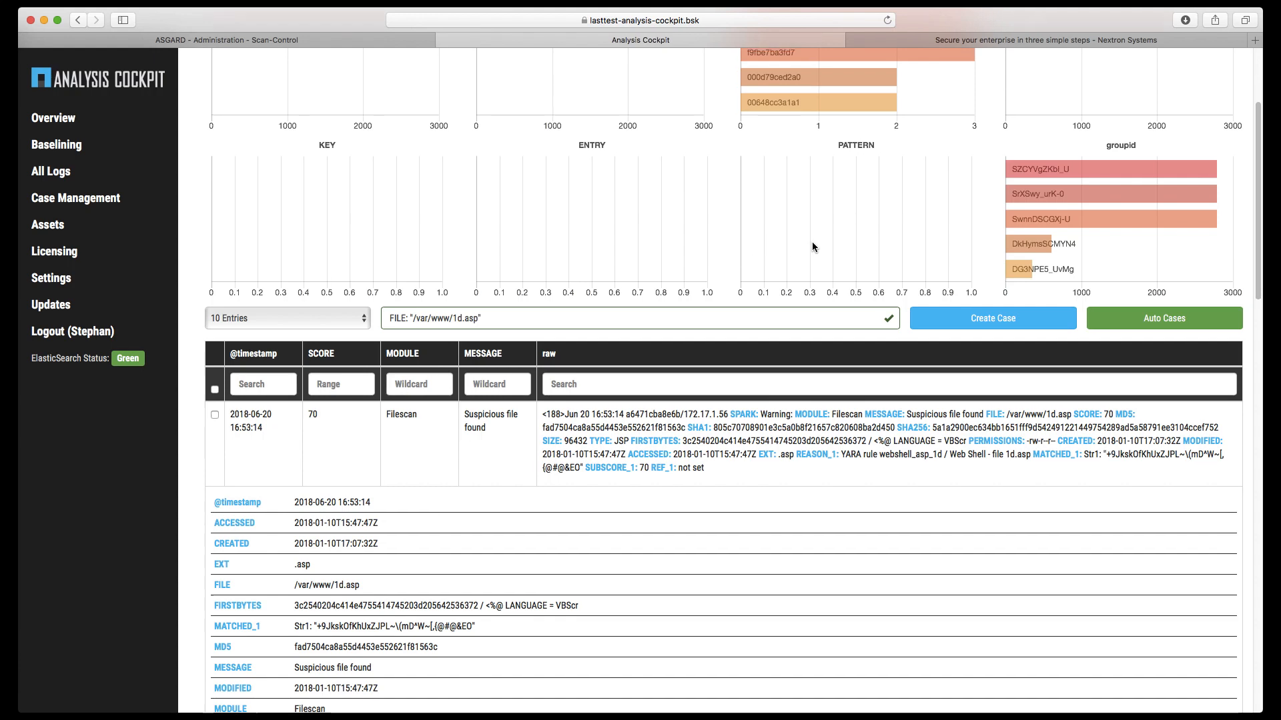
pyautogui.scroll(1, 812, 246)
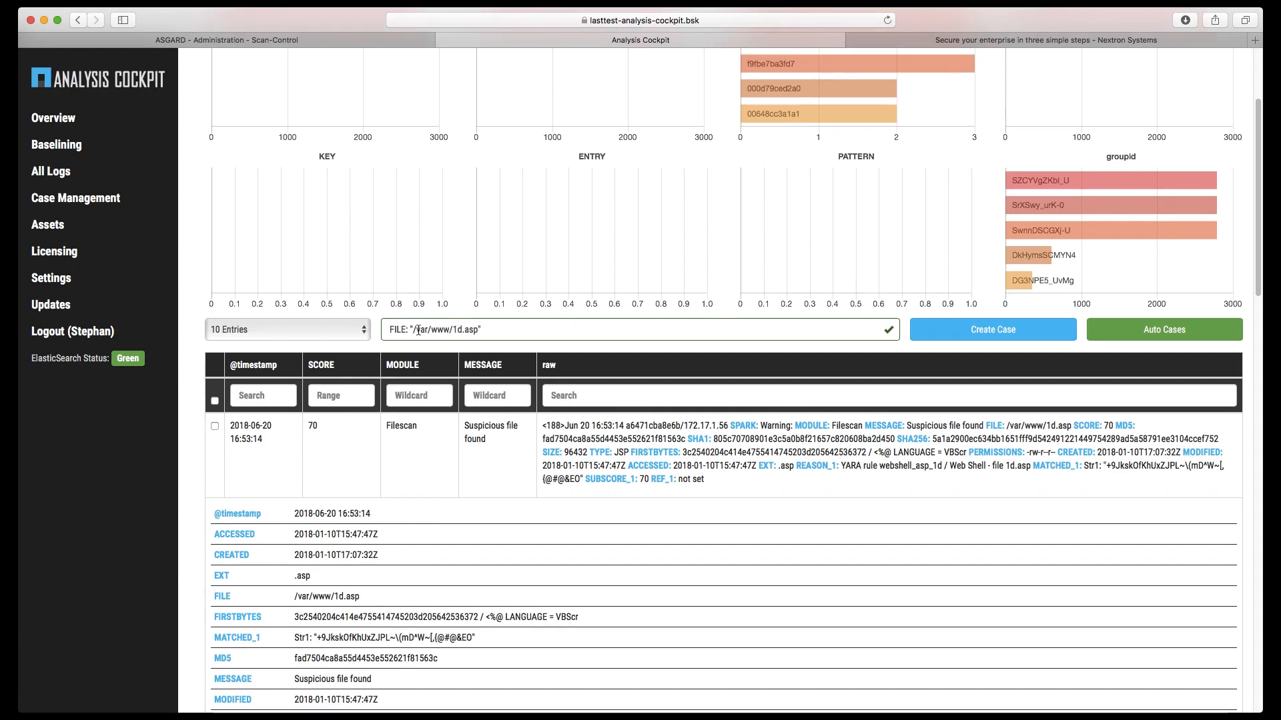
pyautogui.scroll(5, 898, 265)
pyautogui.scroll(1, 898, 262)
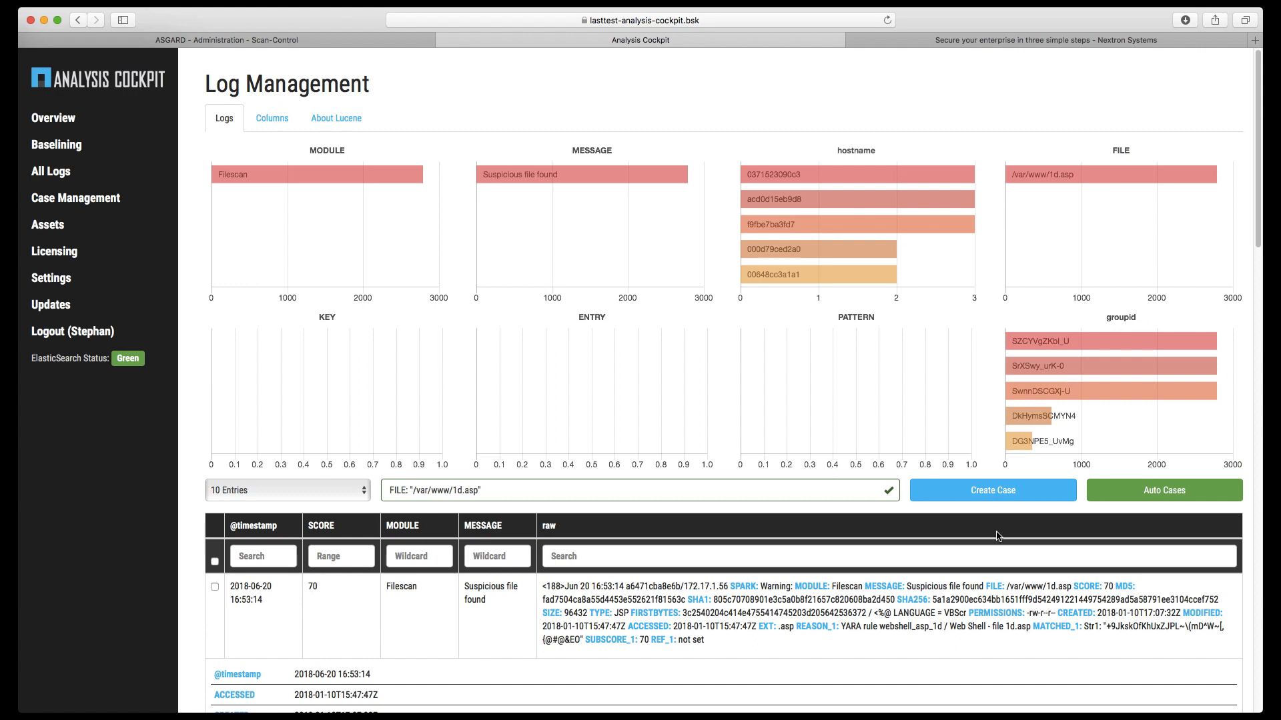
# Start a new case from the search results and name it "1d.jsp anomaly legitimate".
pyautogui.click(994, 497)
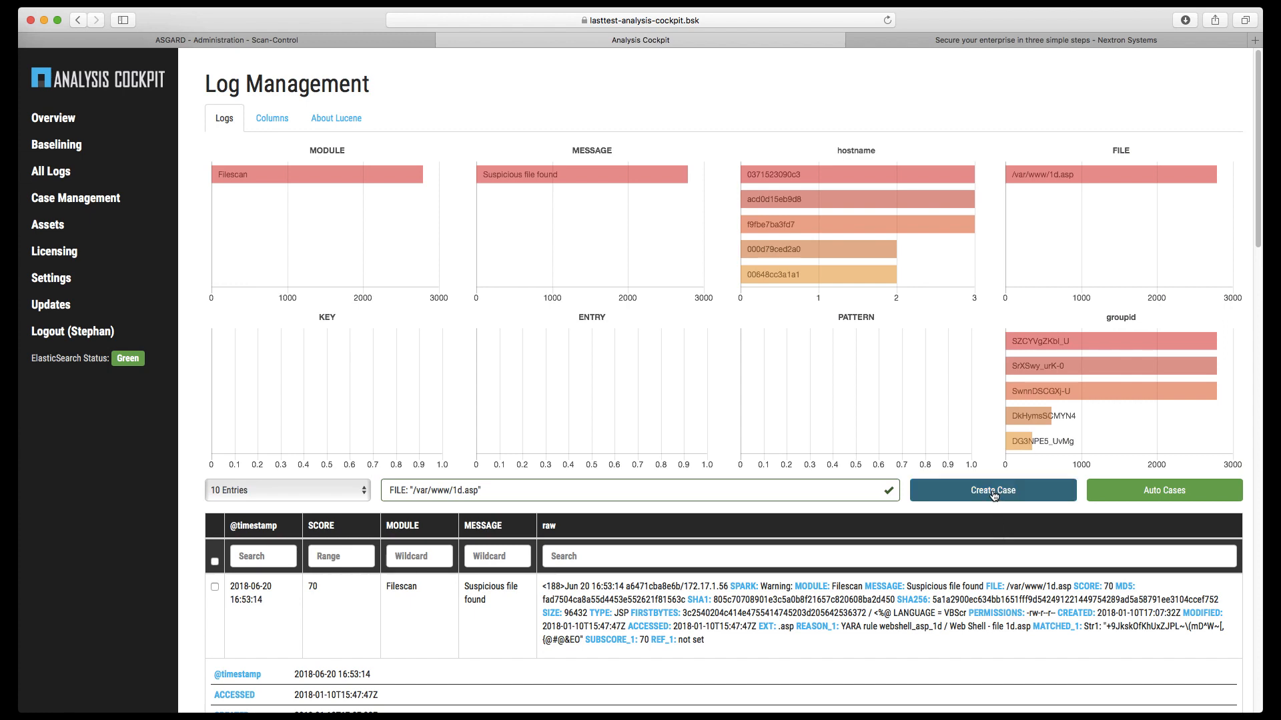
pyautogui.click(994, 495)
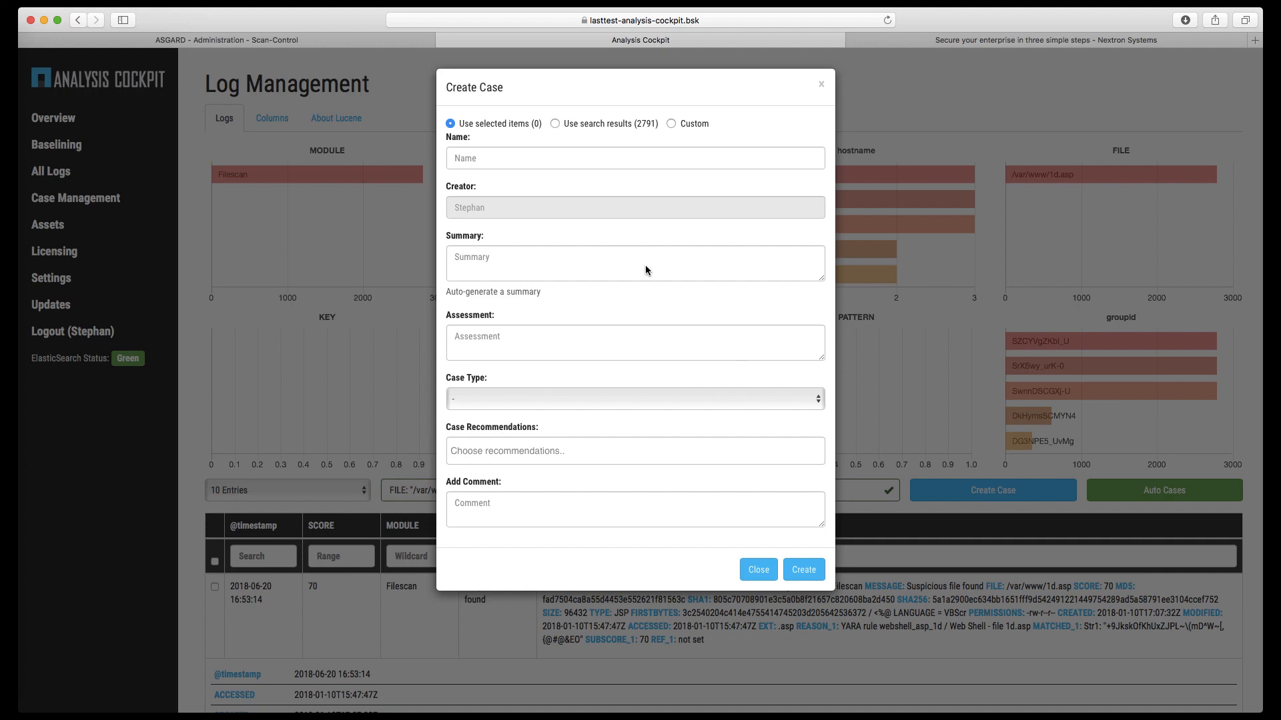
pyautogui.click(556, 123)
pyautogui.click(516, 160)
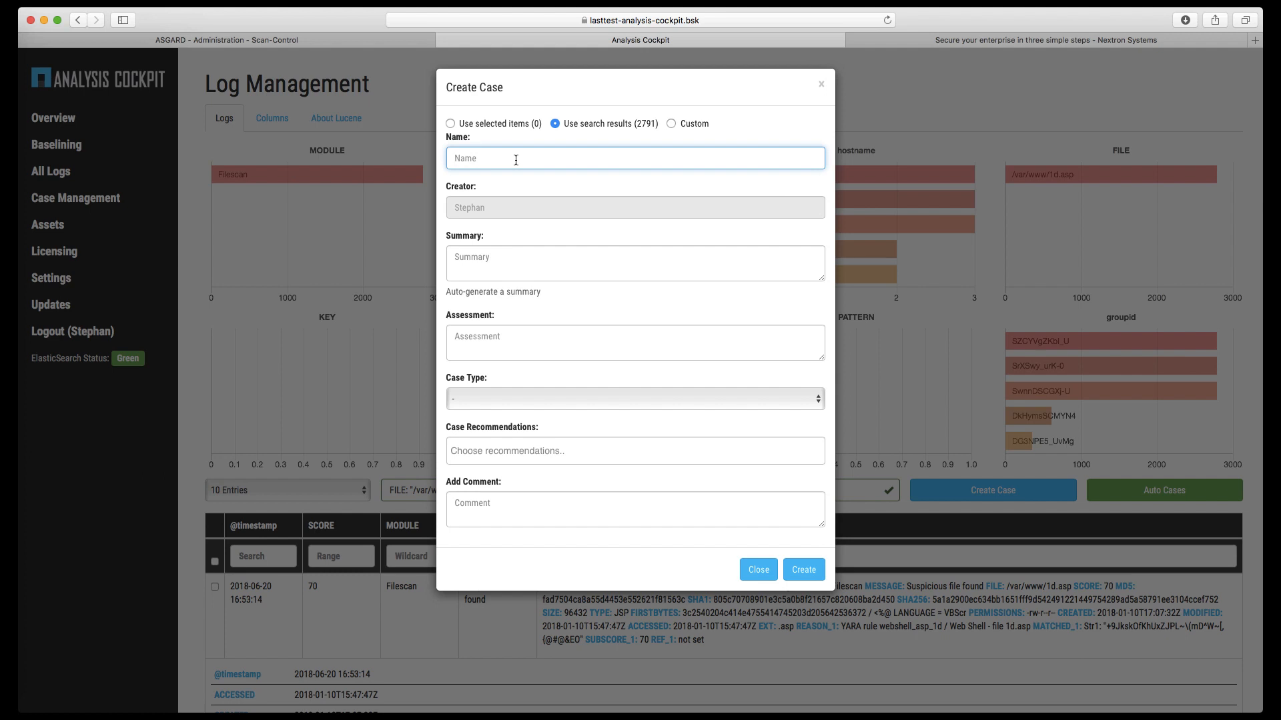
pyautogui.write('1d.jsp anomaly legitimate')
# Set the case type to Anomaly and create the case.
pyautogui.click(476, 404)
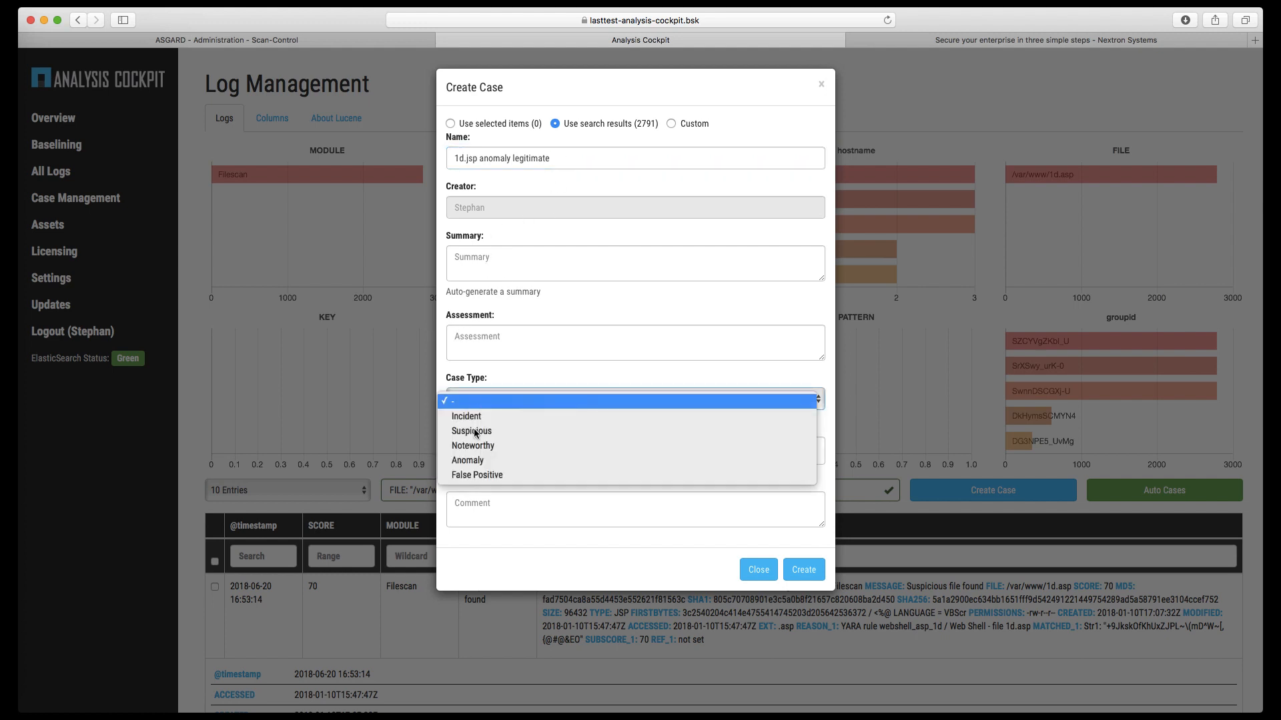
pyautogui.click(467, 461)
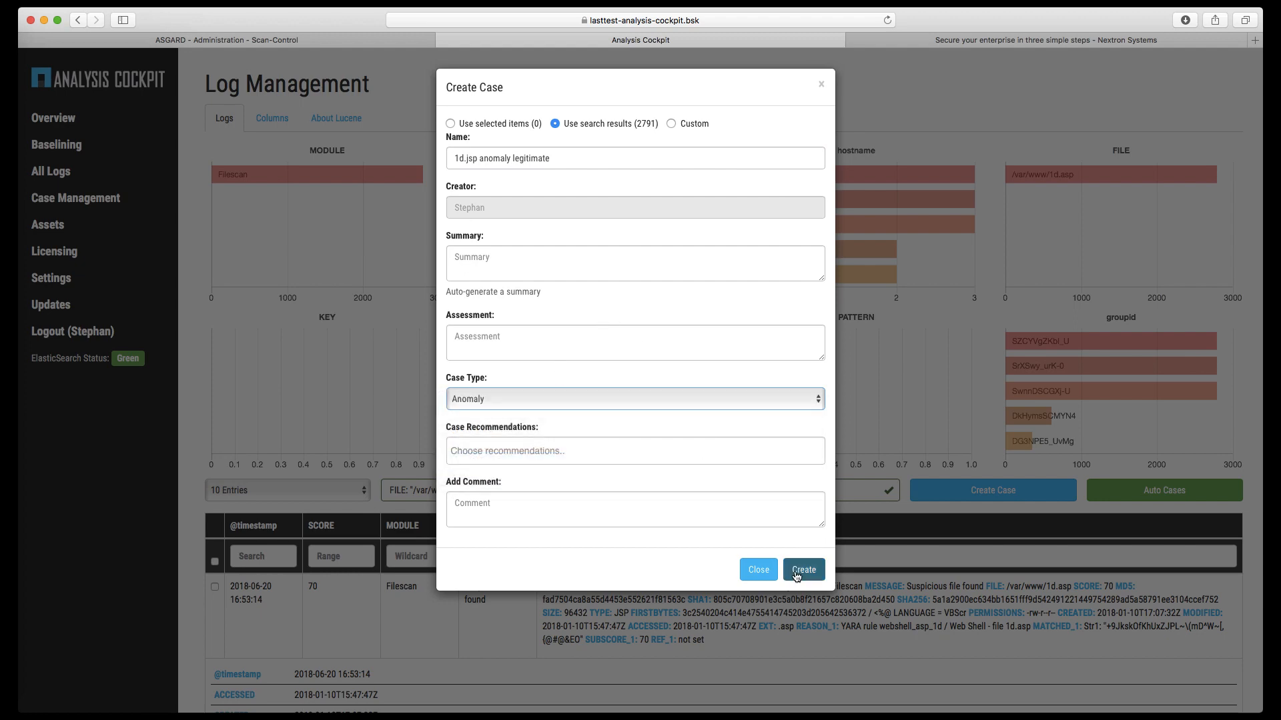
pyautogui.click(804, 571)
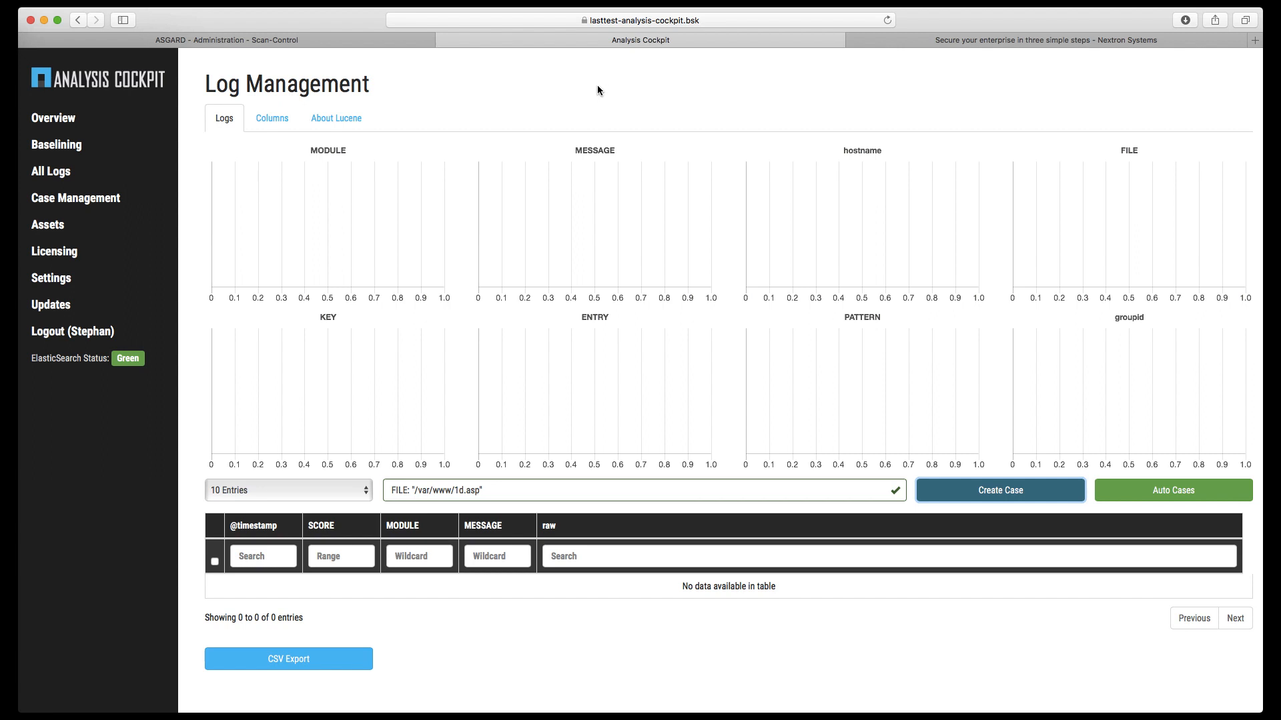
# Clear the Lucene search query and reload the unfiltered Baselining logs.
pyautogui.click(511, 491)
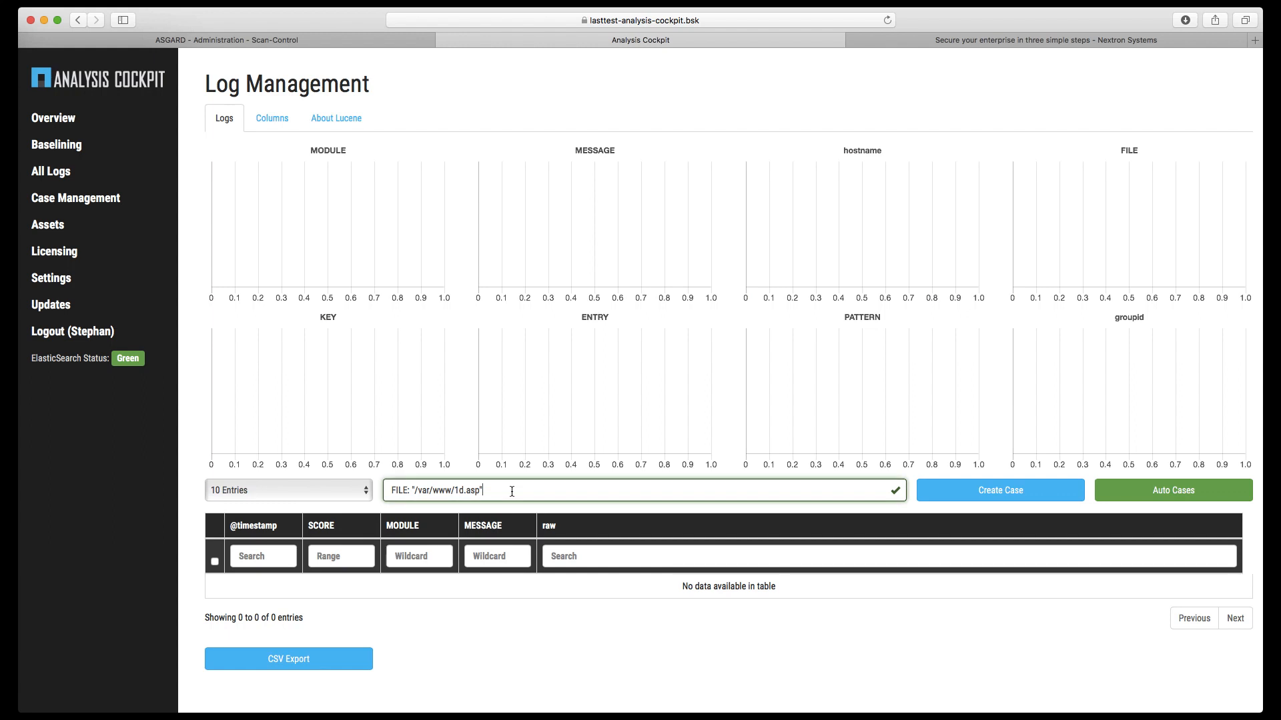
pyautogui.moveTo(511, 491); pyautogui.dragTo(387, 489)
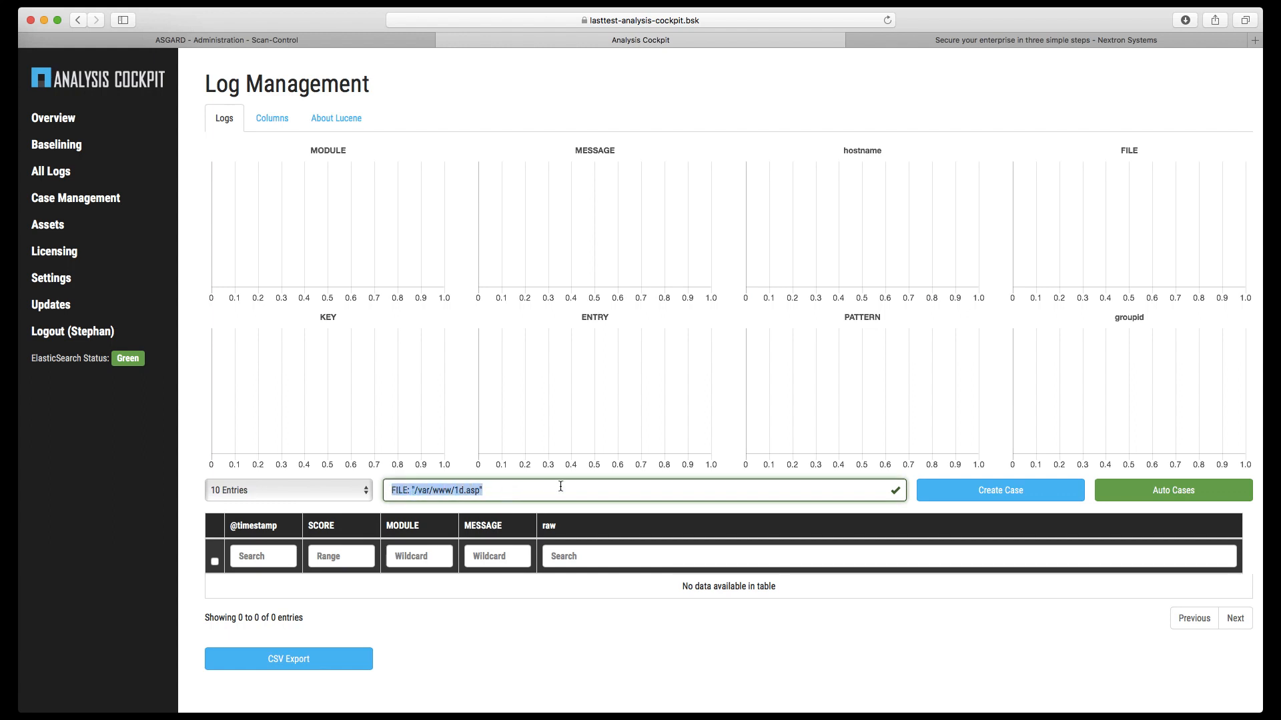
pyautogui.press('BackSpace')
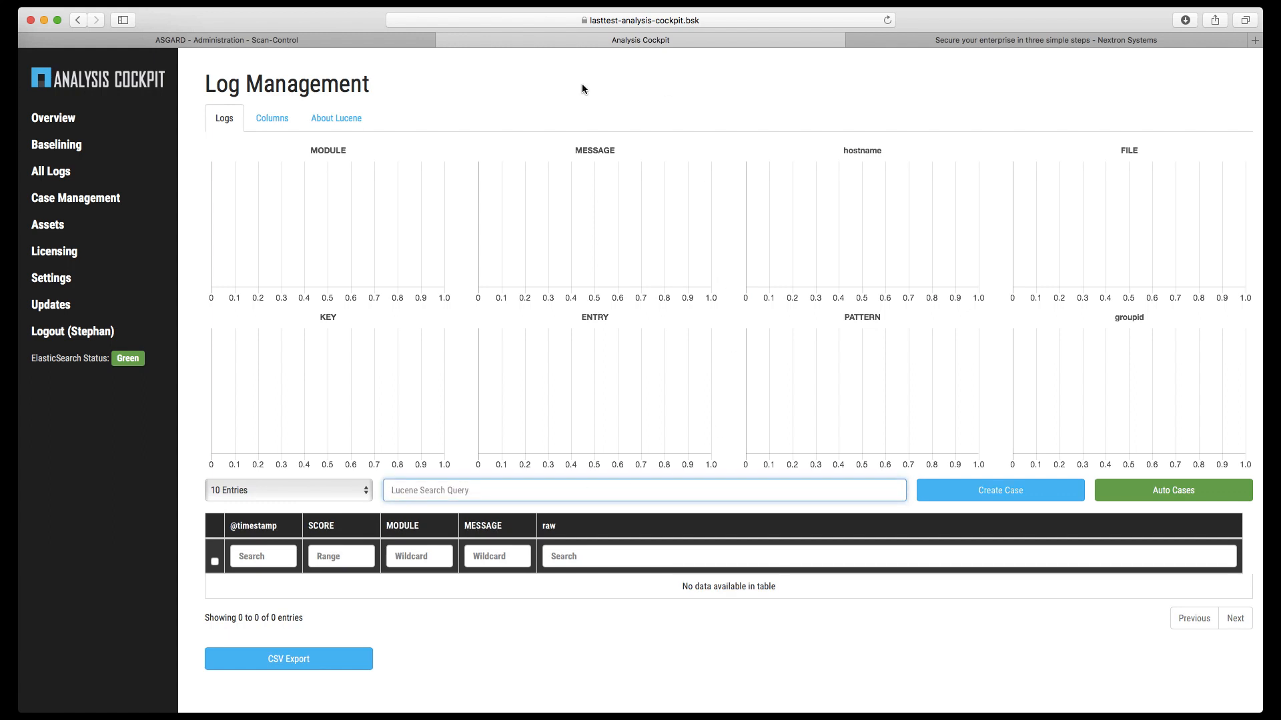
pyautogui.press('Return')
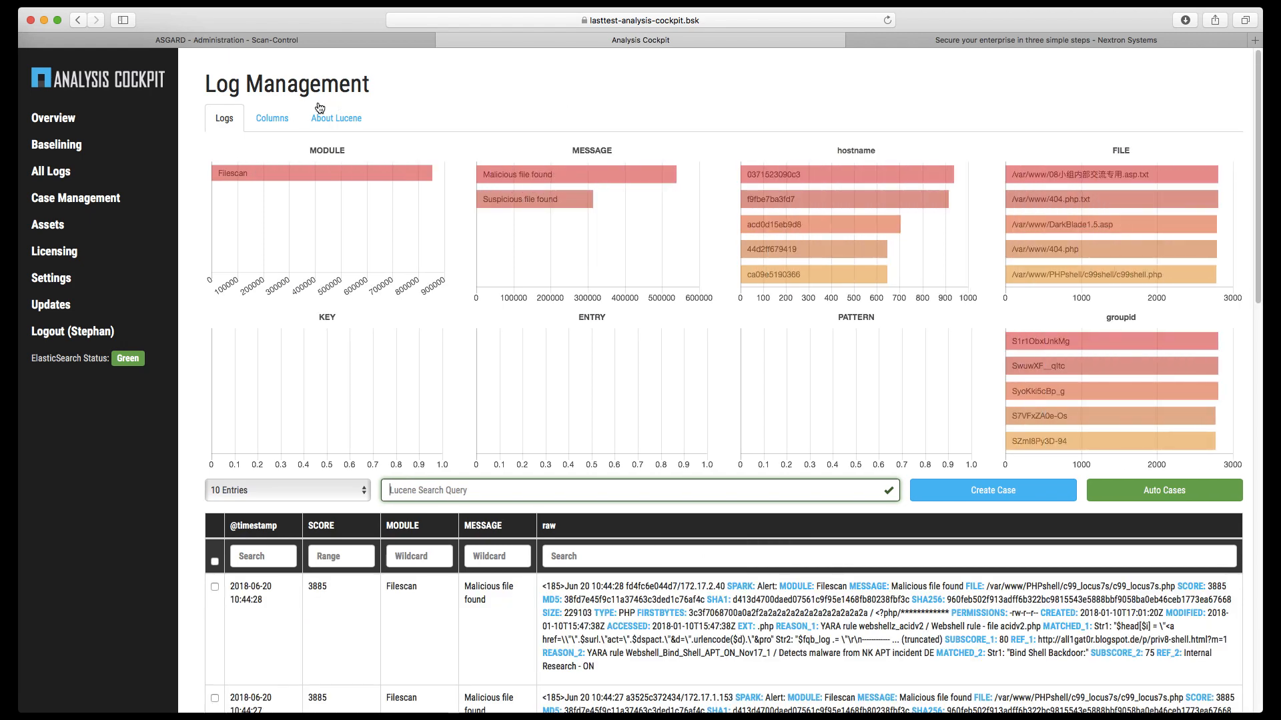
# Open the case "1d.jsp anomaly legitimate" in Case Management and examine its case information and grouped log entries.
pyautogui.click(105, 200)
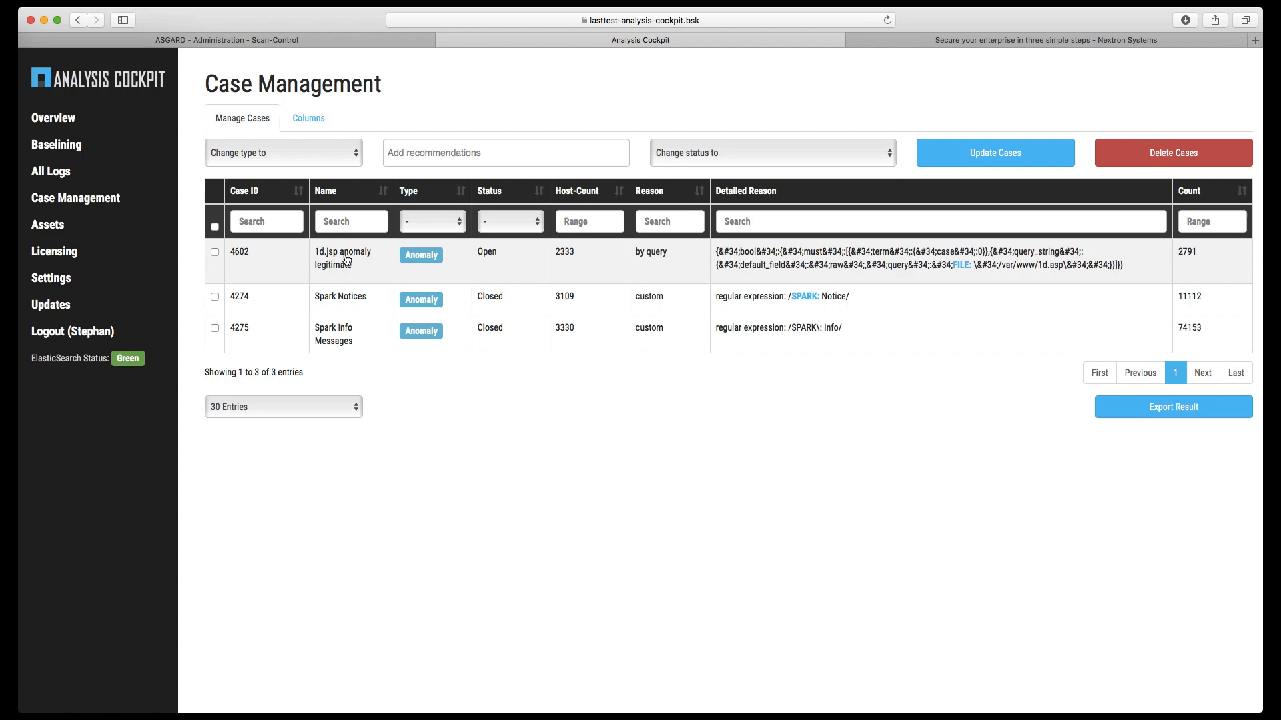
pyautogui.click(347, 257)
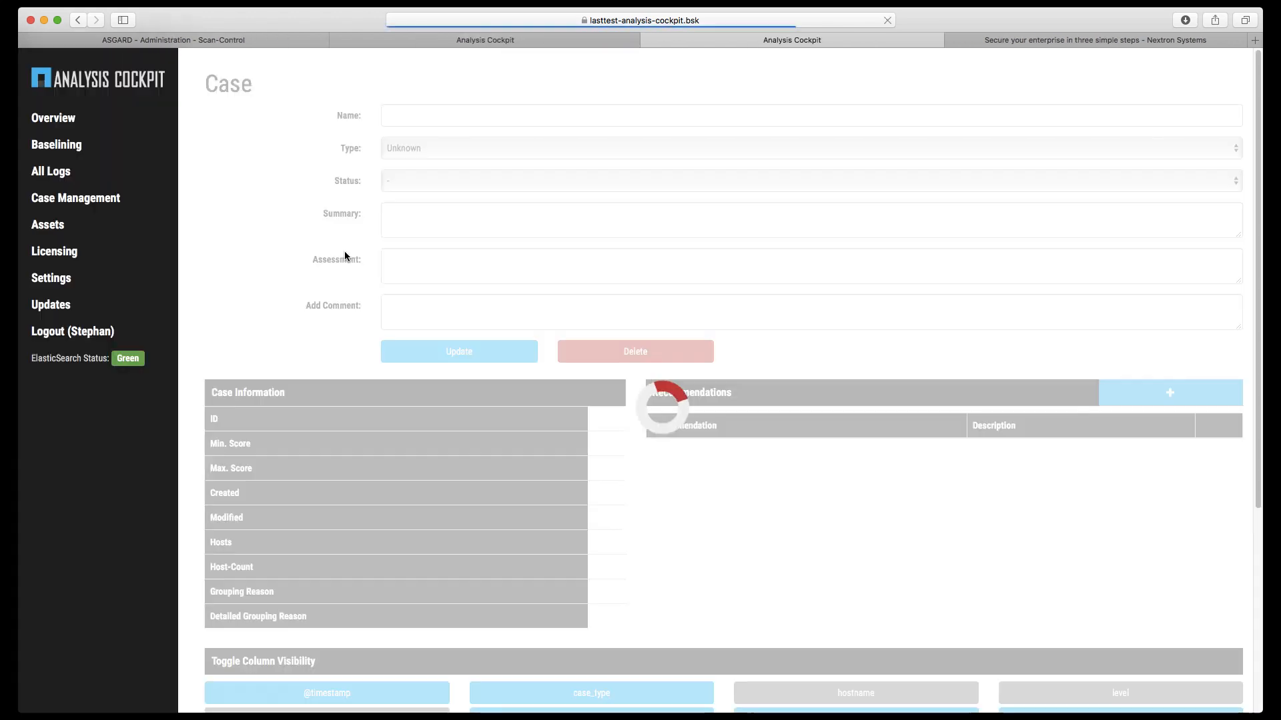
pyautogui.scroll(-10, 189, 331)
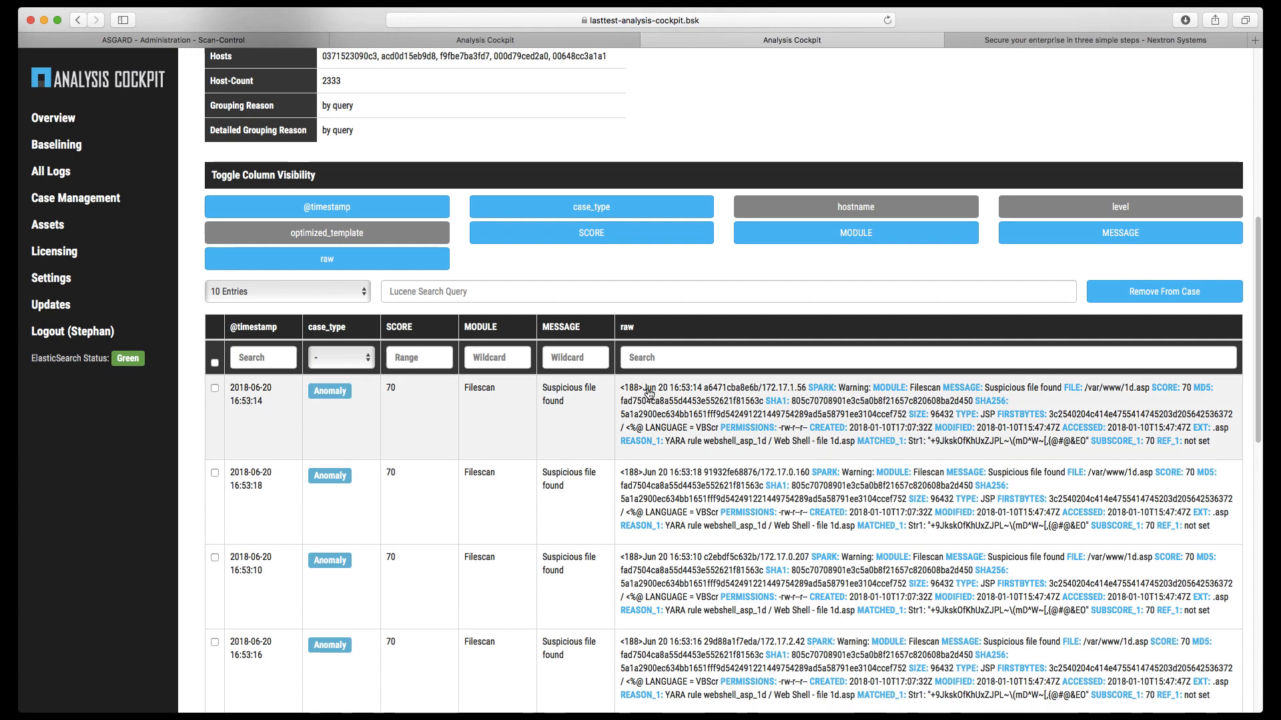
pyautogui.click(717, 410)
pyautogui.scroll(-3, 684, 514)
pyautogui.scroll(-6, 684, 514)
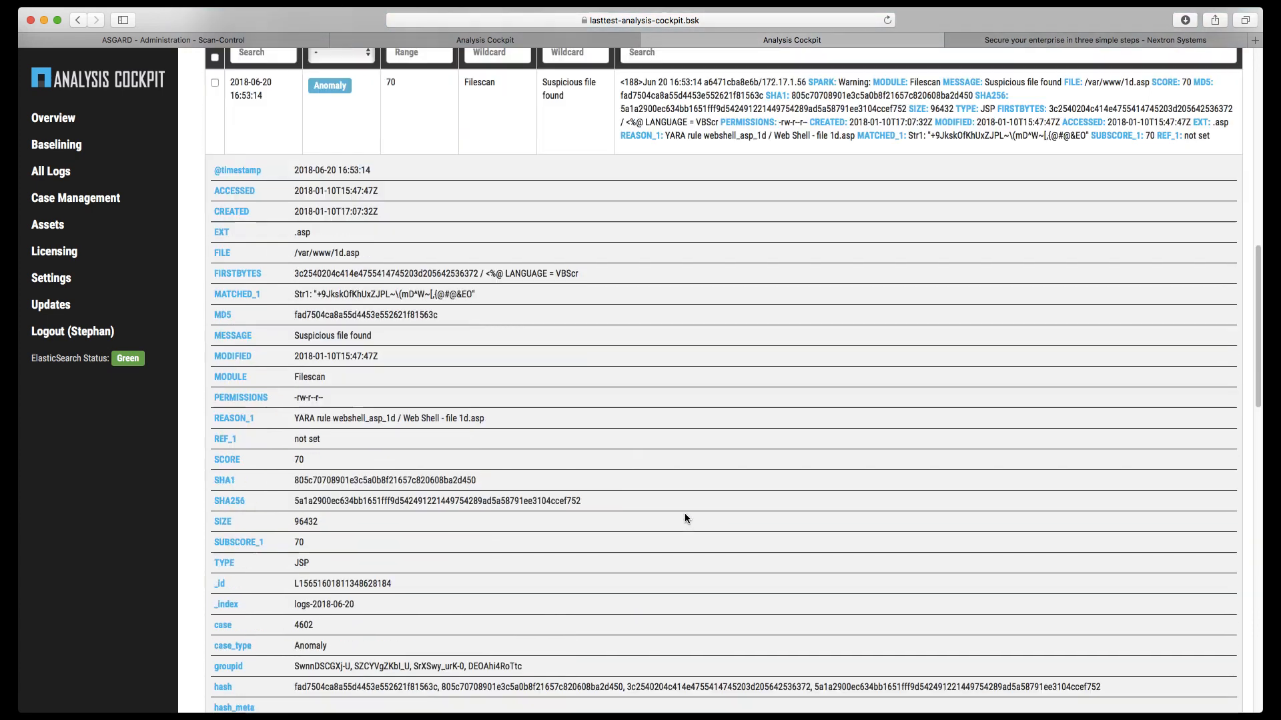
pyautogui.scroll(10, 678, 317)
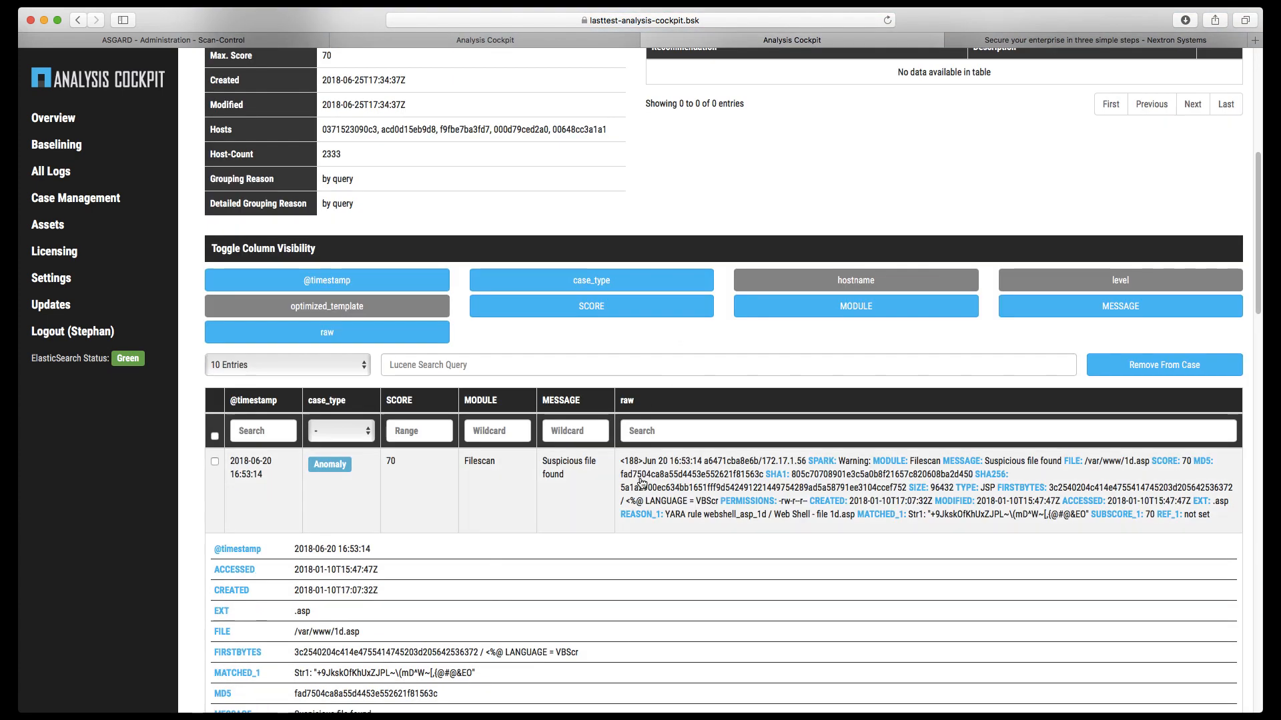
pyautogui.click(670, 502)
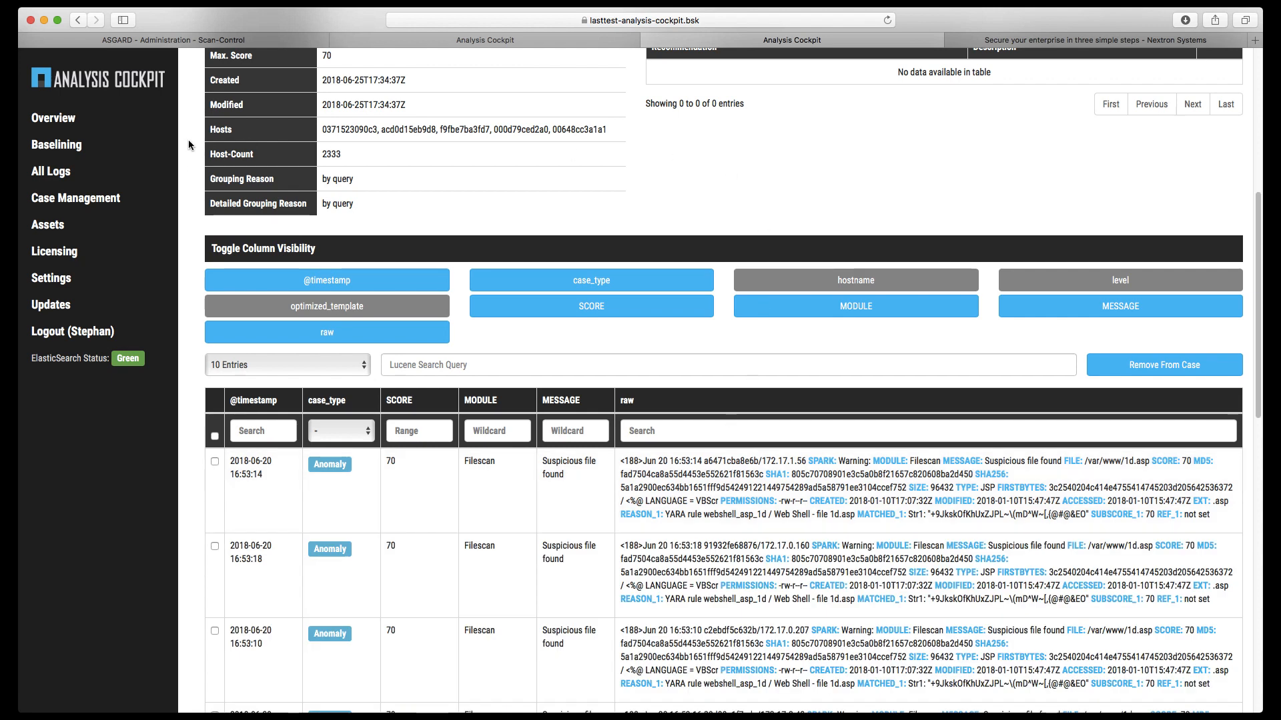
pyautogui.scroll(3, 188, 139)
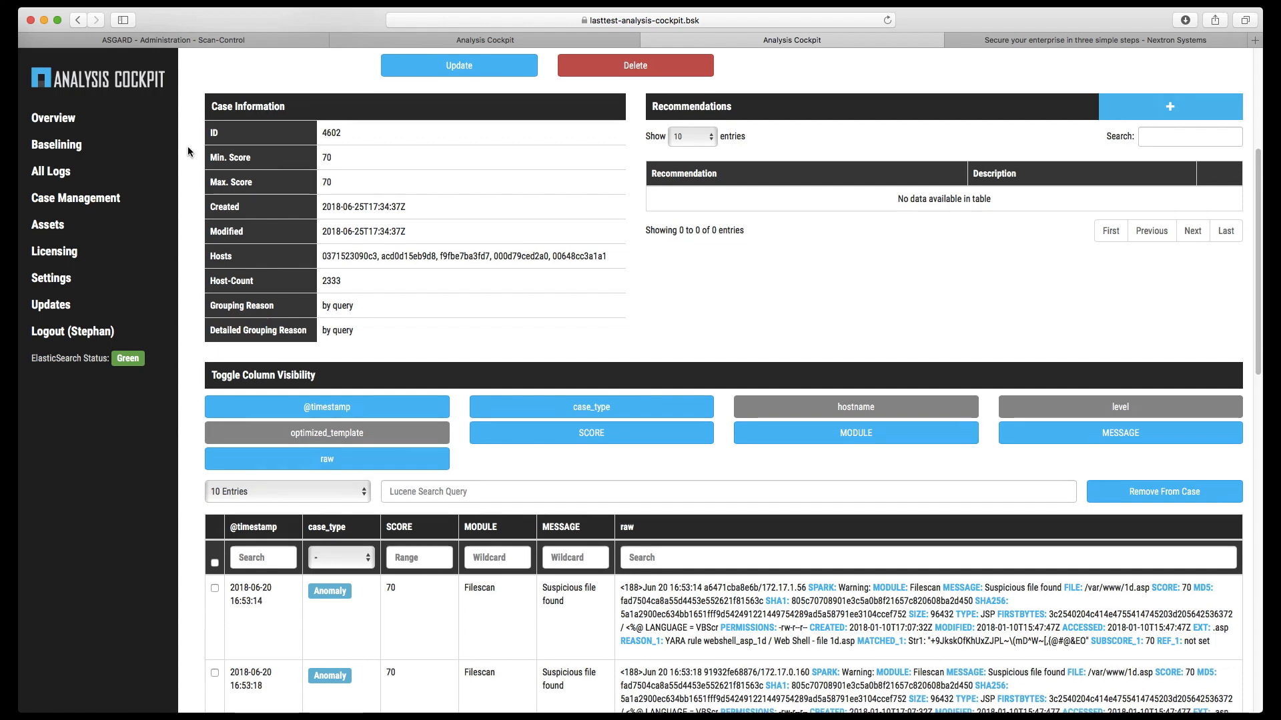
pyautogui.scroll(-10, 188, 147)
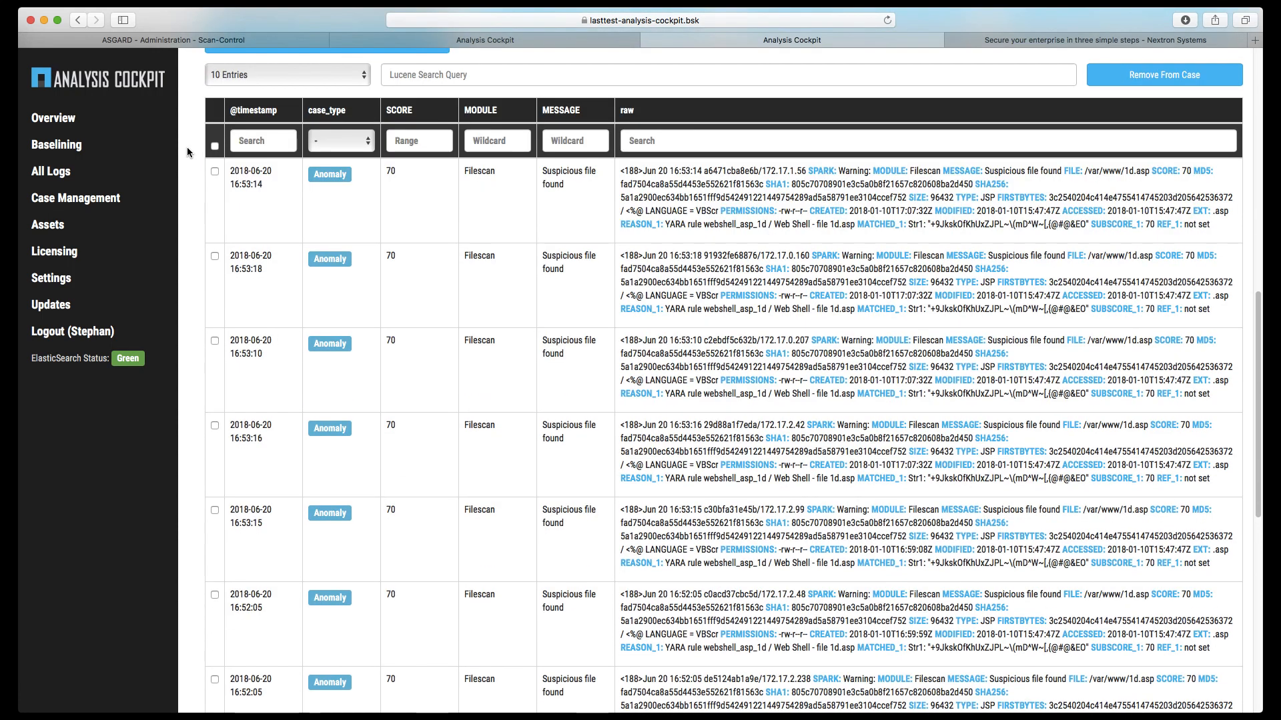
pyautogui.scroll(12, 187, 147)
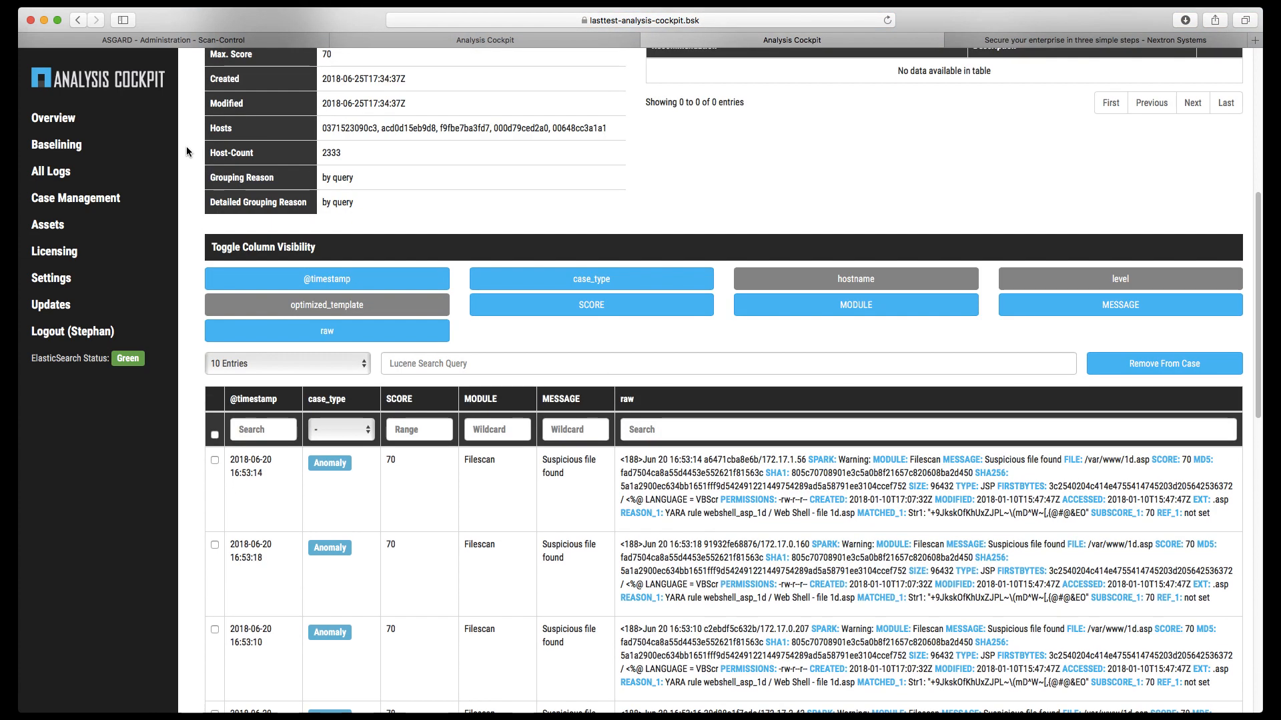
# Set the status of the "1d.jsp anomaly legitimate" case to Closed and update the case.
pyautogui.scroll(3, 200, 148)
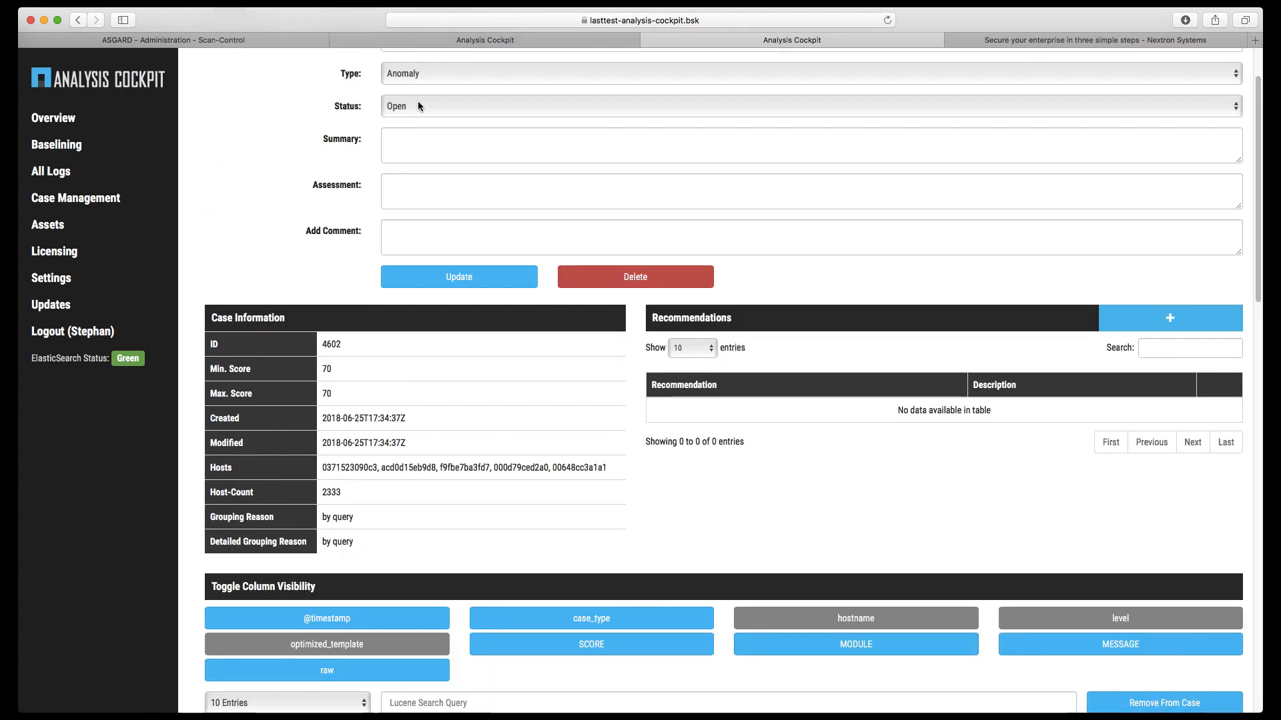
pyautogui.click(419, 105)
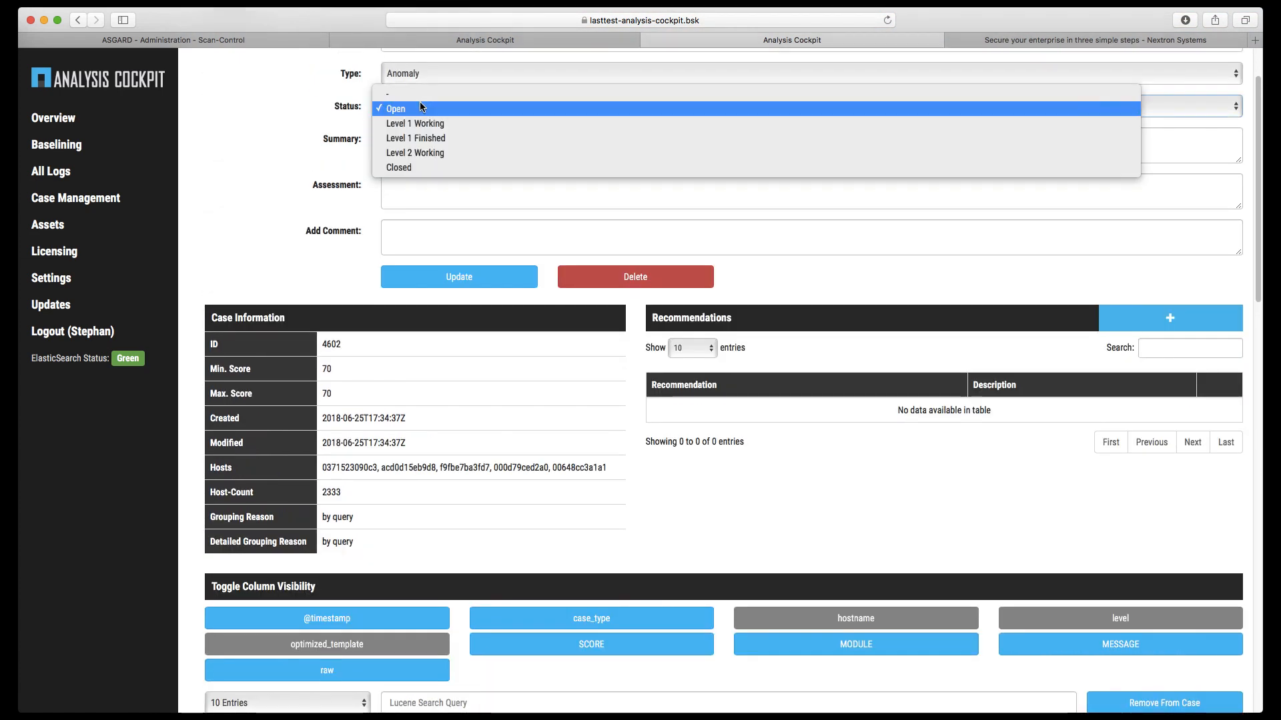
pyautogui.click(401, 167)
pyautogui.click(461, 278)
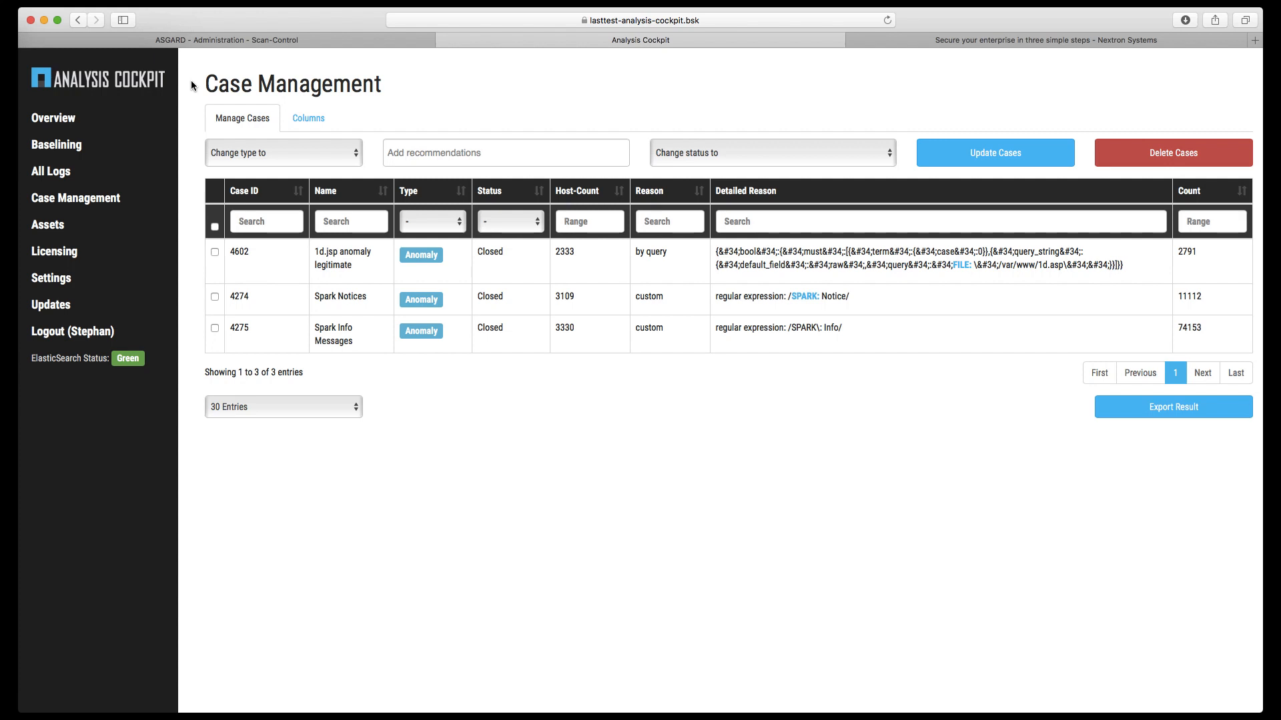
# Run automatic case creation on the Baselining logs with a threshold of 100.
pyautogui.click(72, 147)
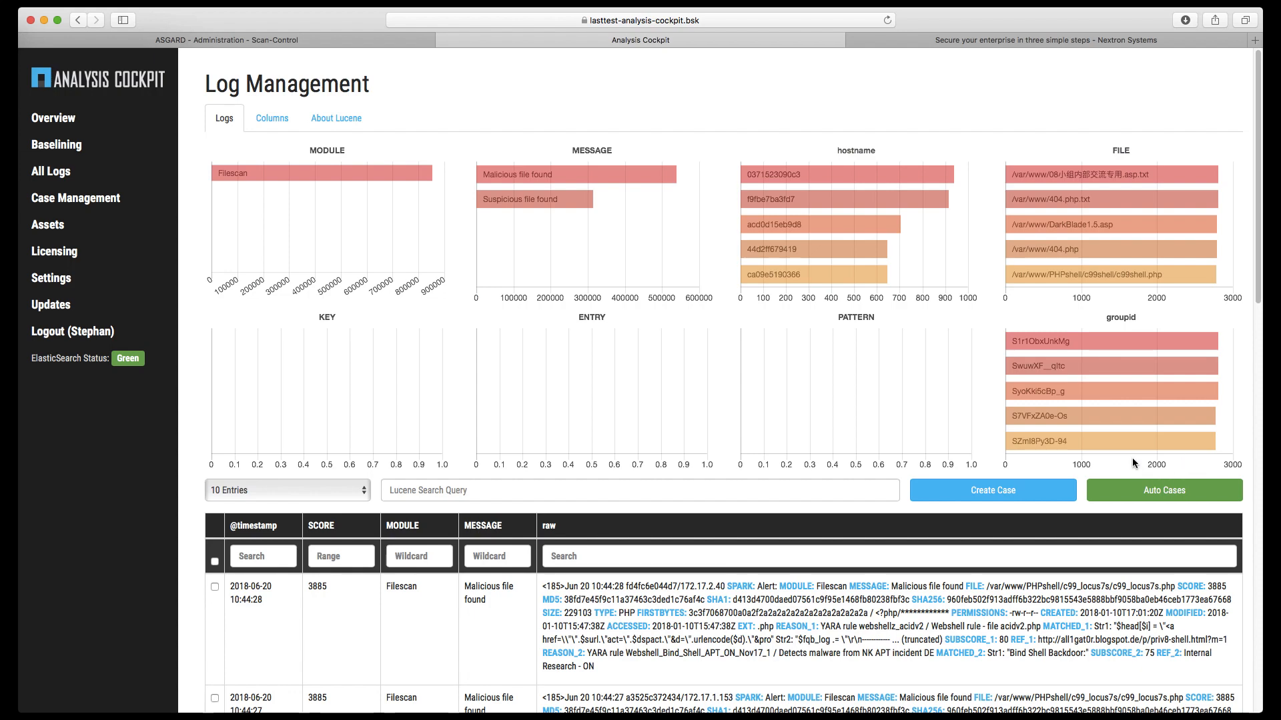
pyautogui.click(1158, 494)
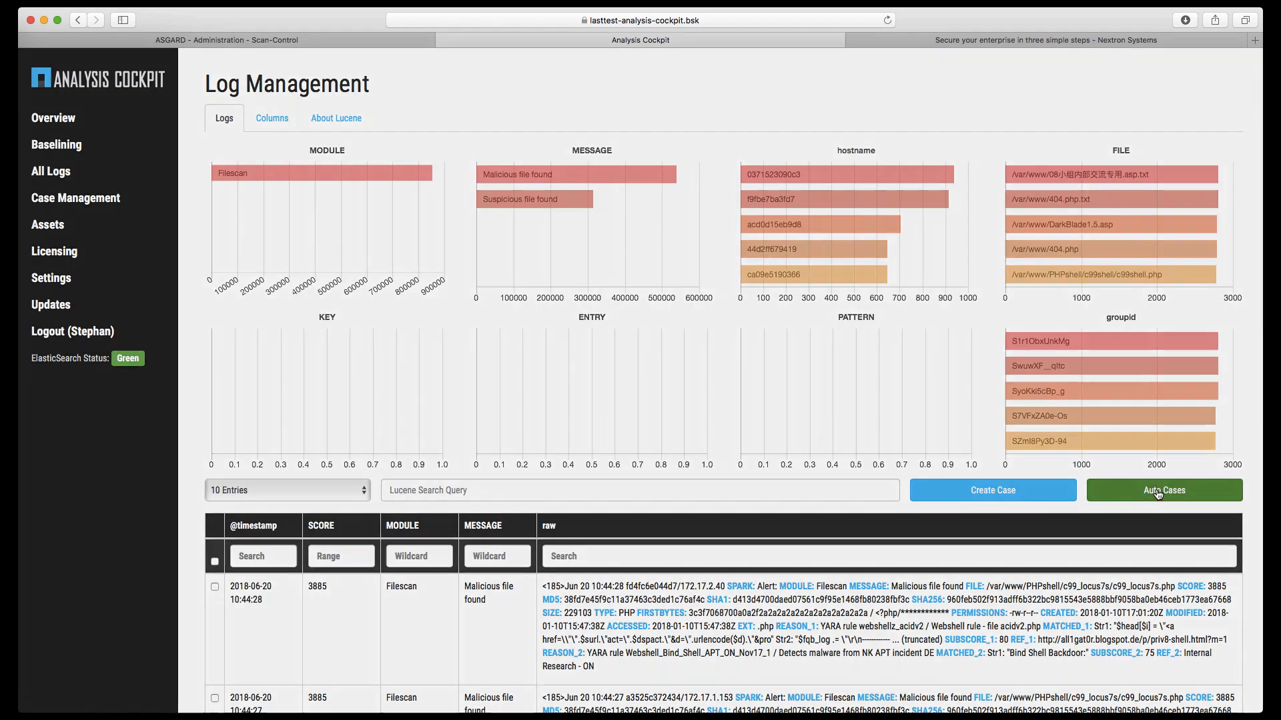
pyautogui.click(493, 191)
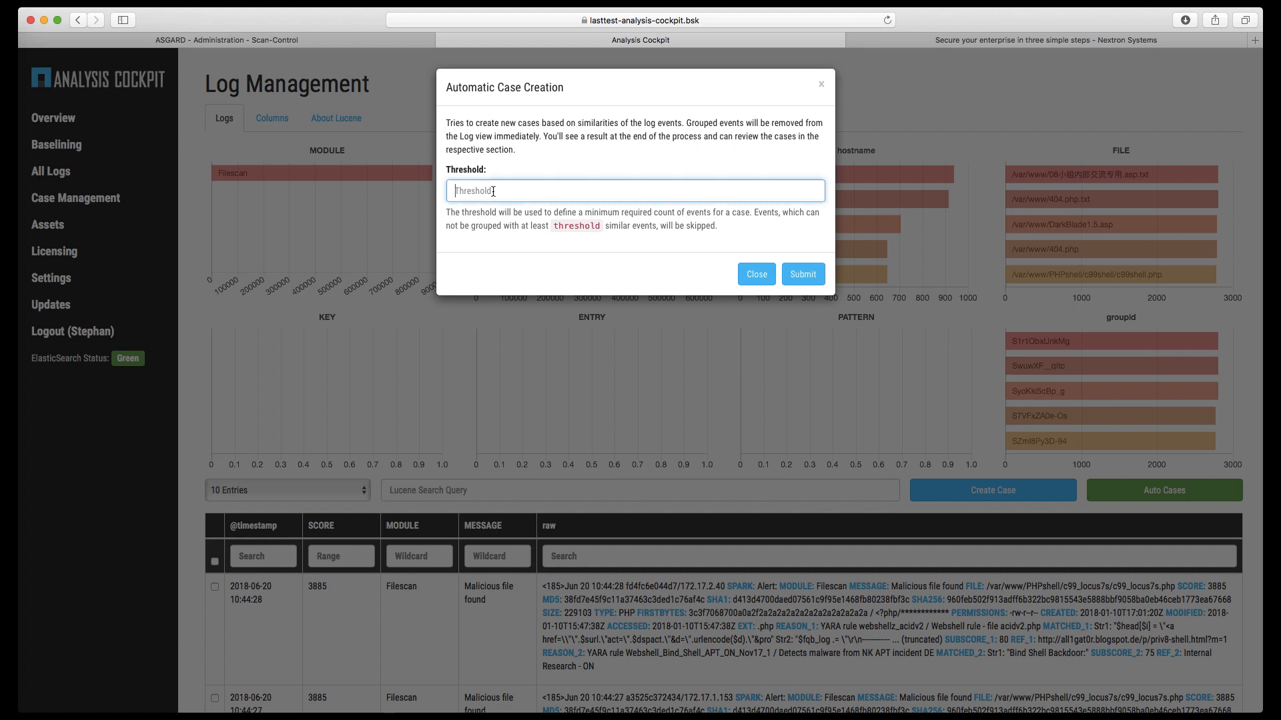
pyautogui.write('100')
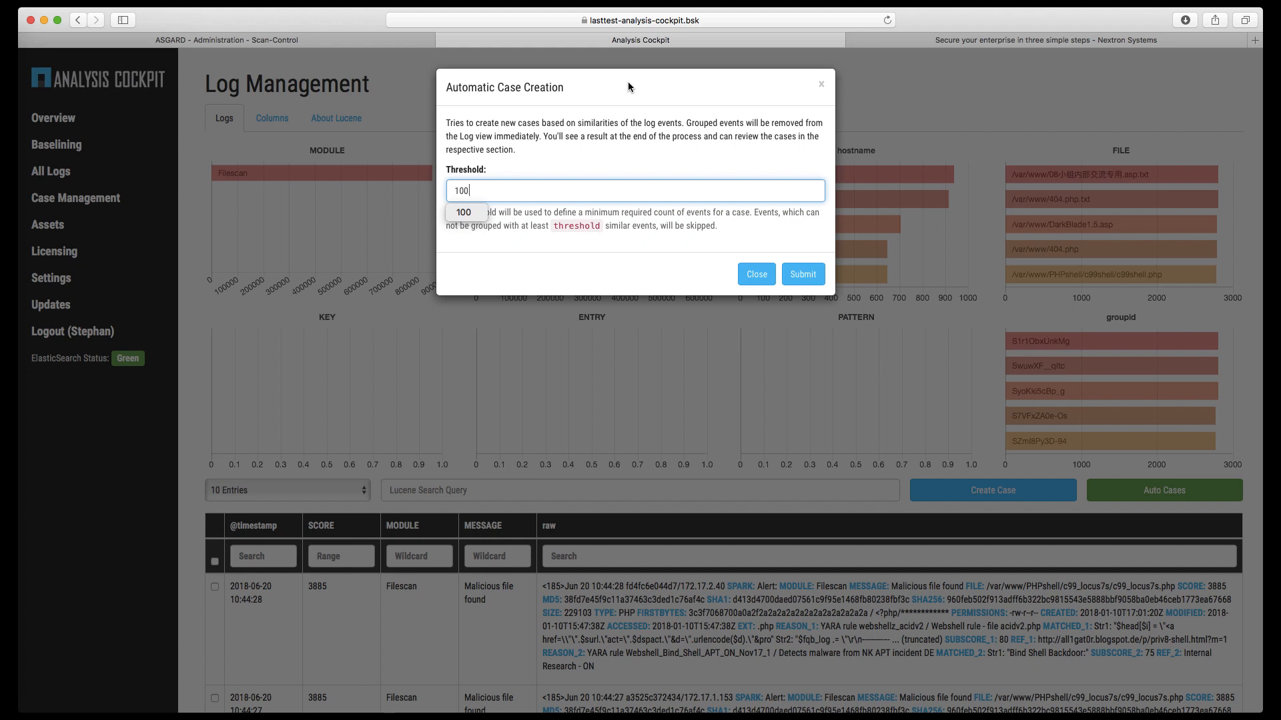
pyautogui.click(645, 84)
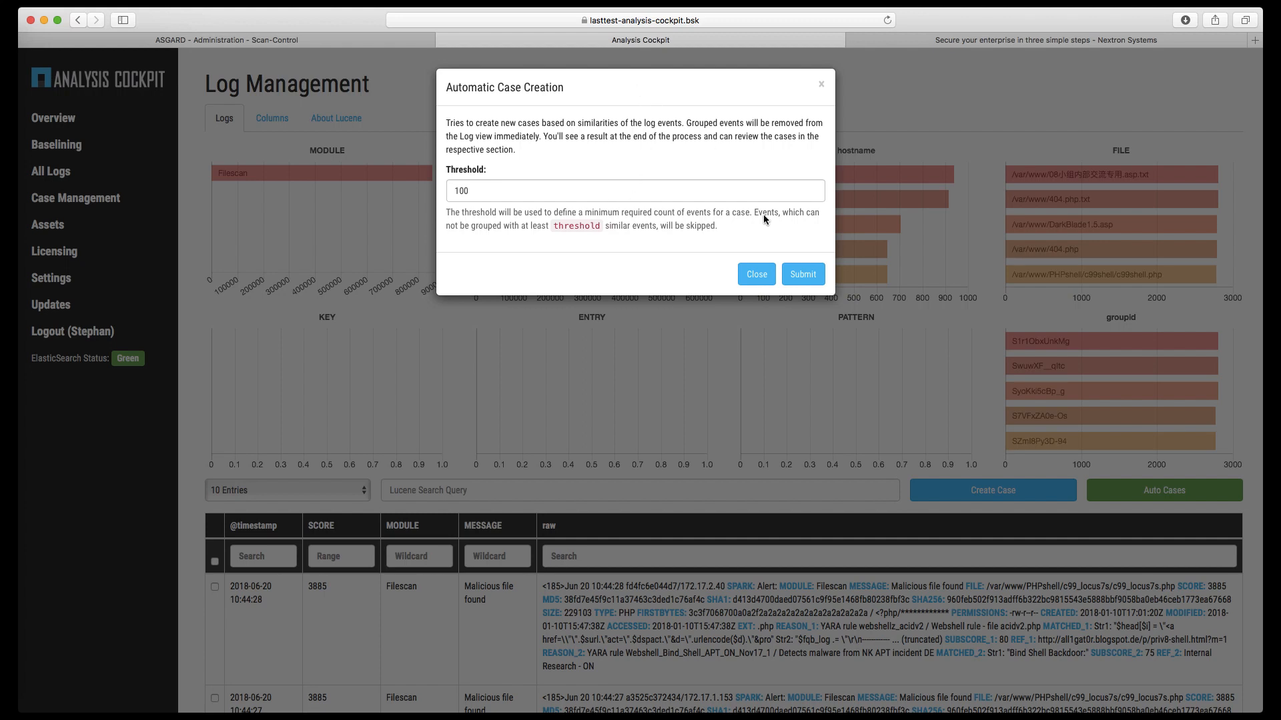
pyautogui.click(803, 273)
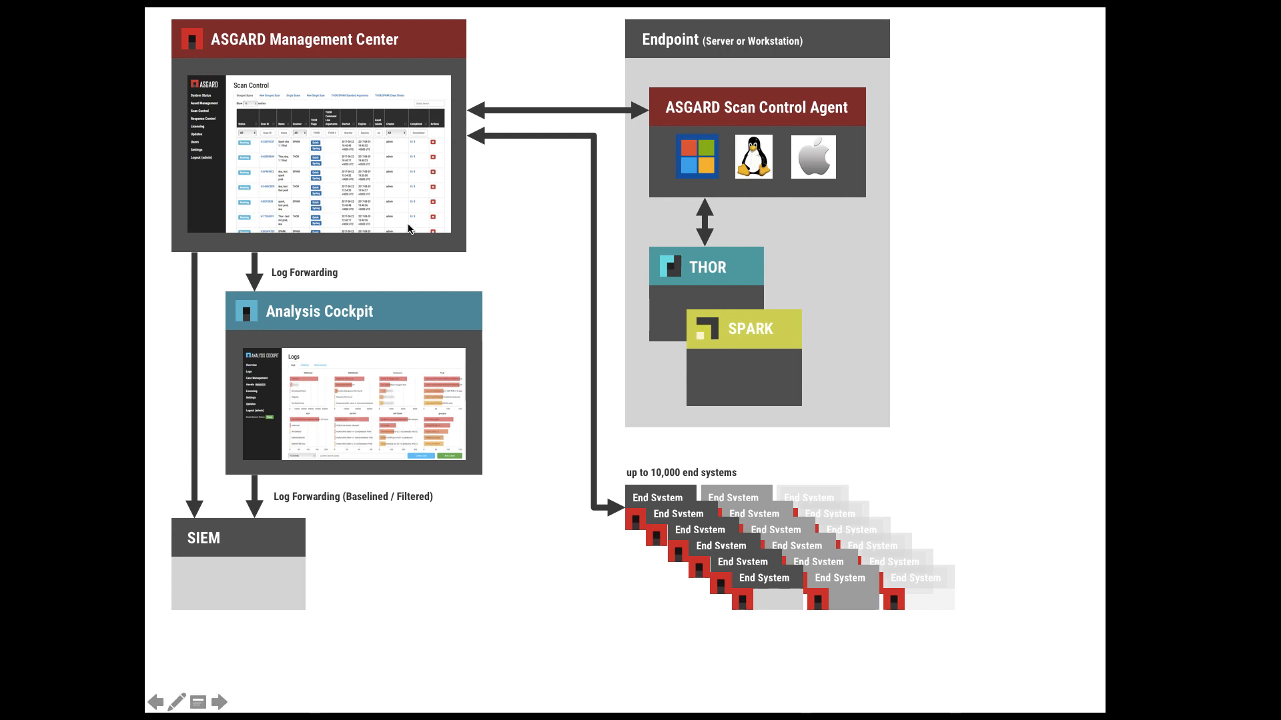
pyautogui.click(463, 154)
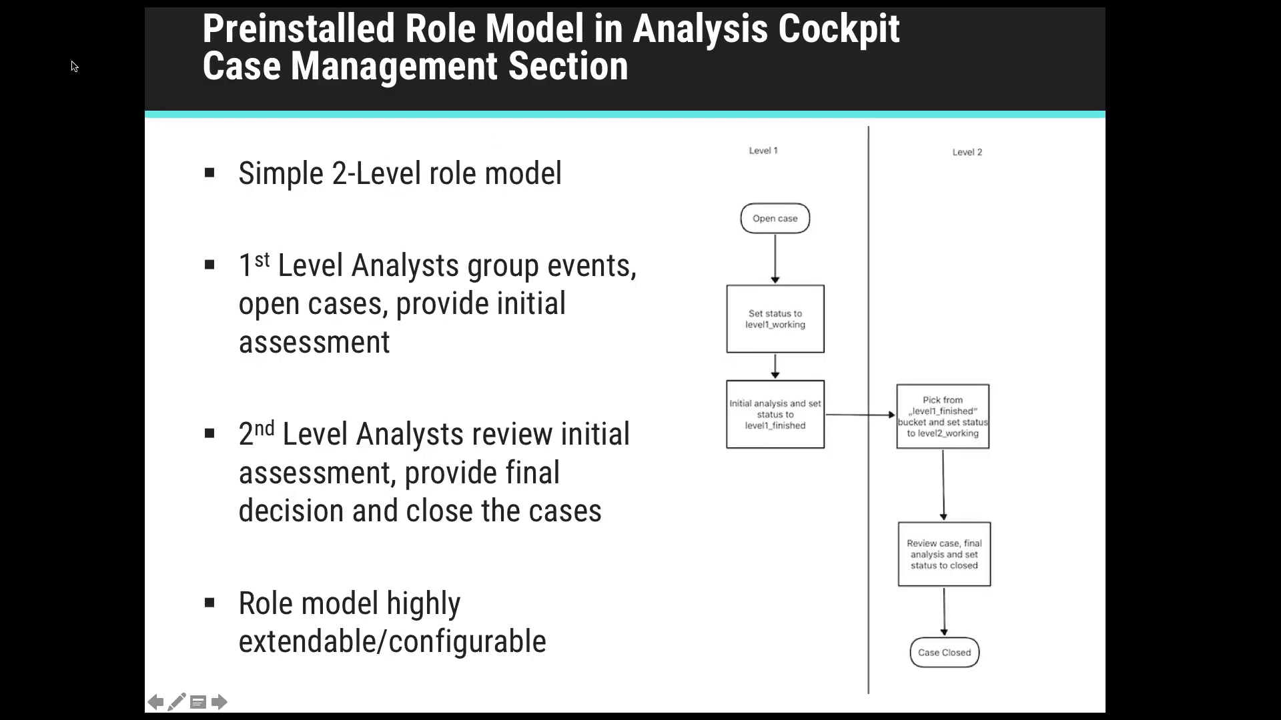
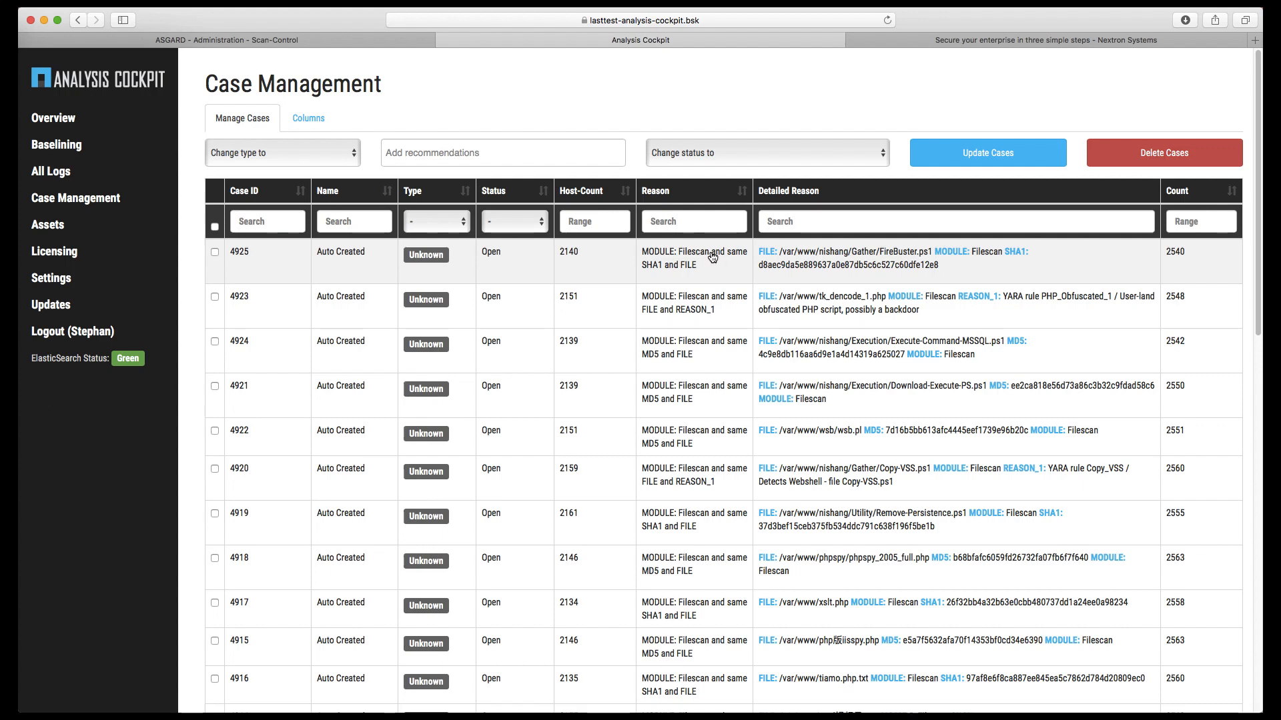
# Open the auto-created case for /var/www/nishang/Gather/FireBuster.ps1 and examine its grouped log entries and change history.
pyautogui.click(712, 259)
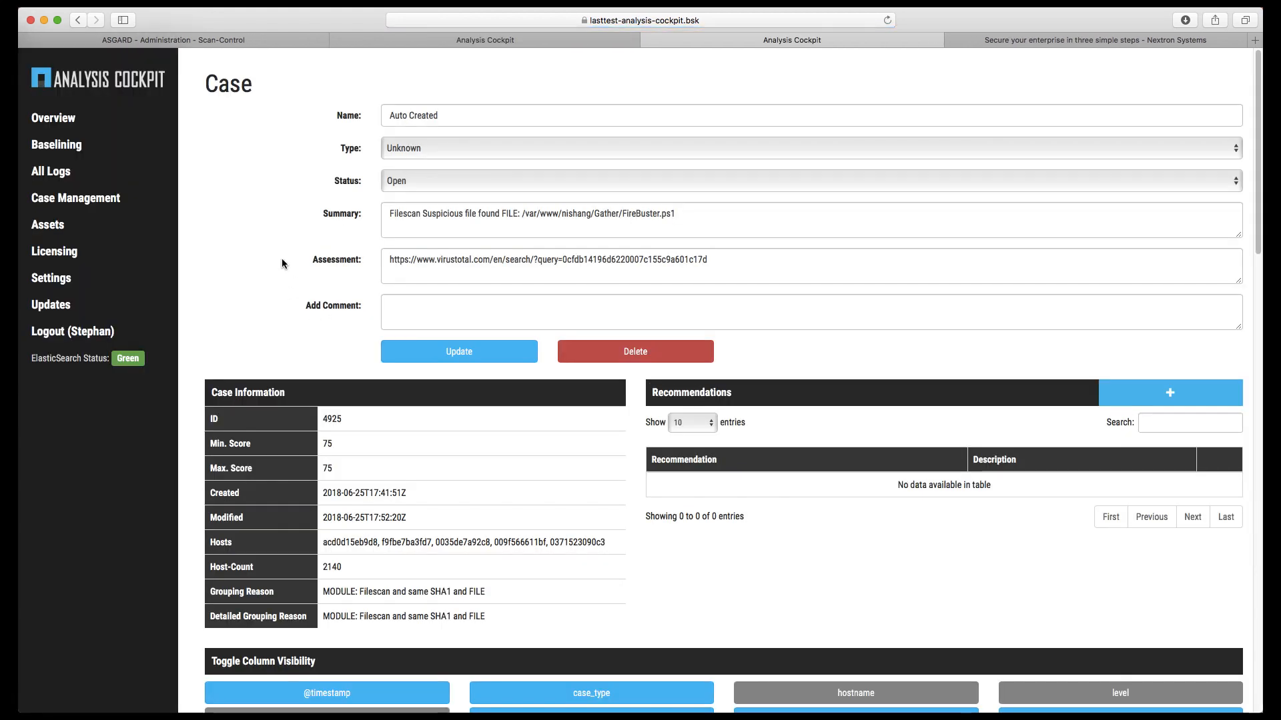
pyautogui.scroll(-8, 190, 383)
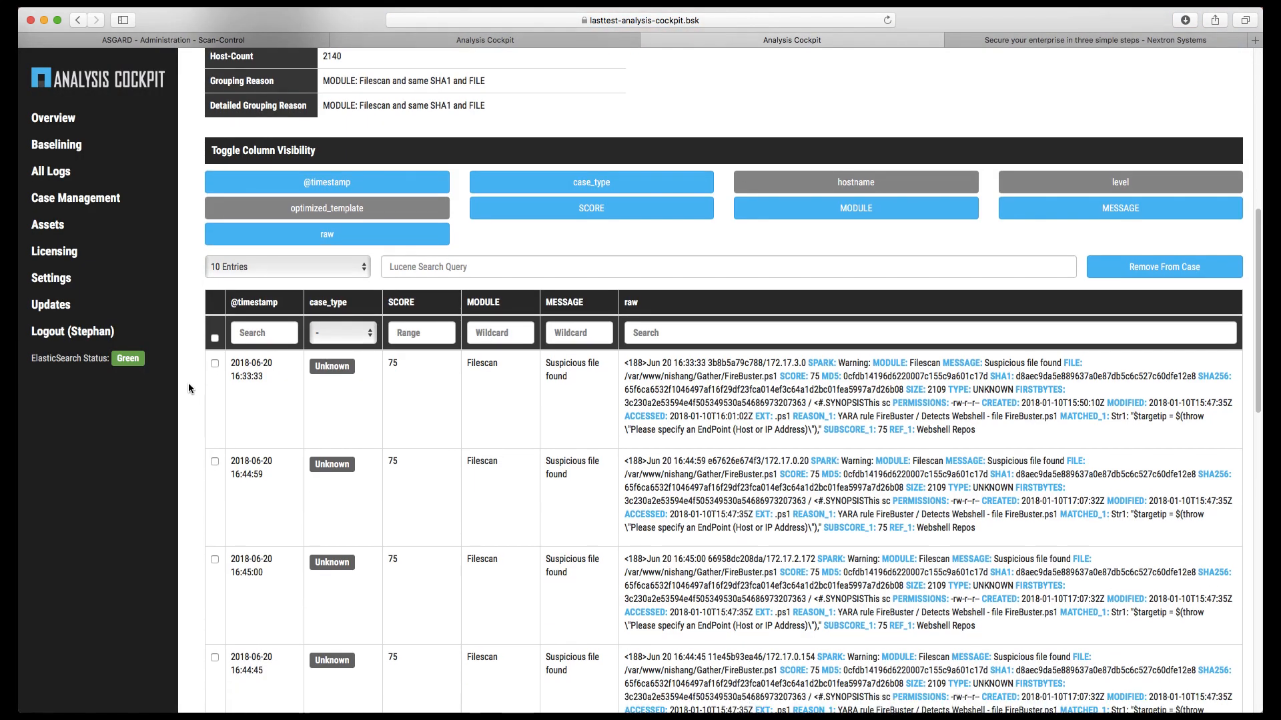
pyautogui.click(676, 408)
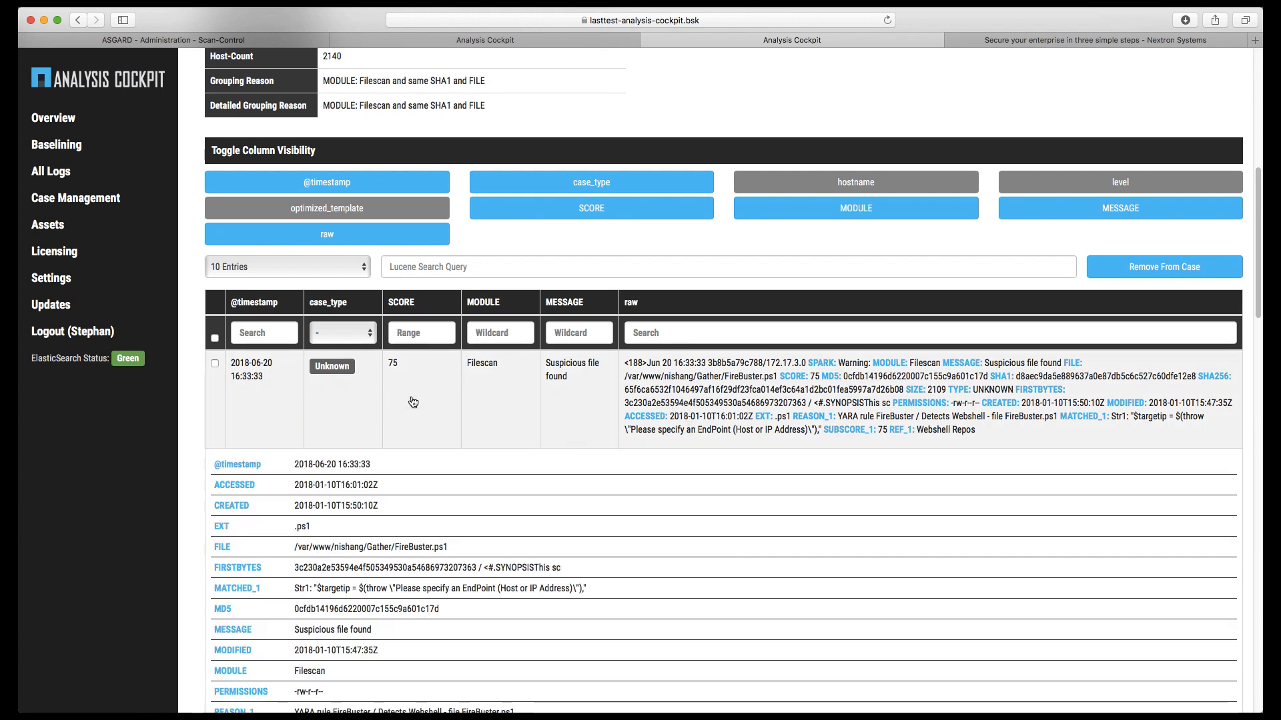
pyautogui.click(746, 411)
pyautogui.scroll(-13, 551, 430)
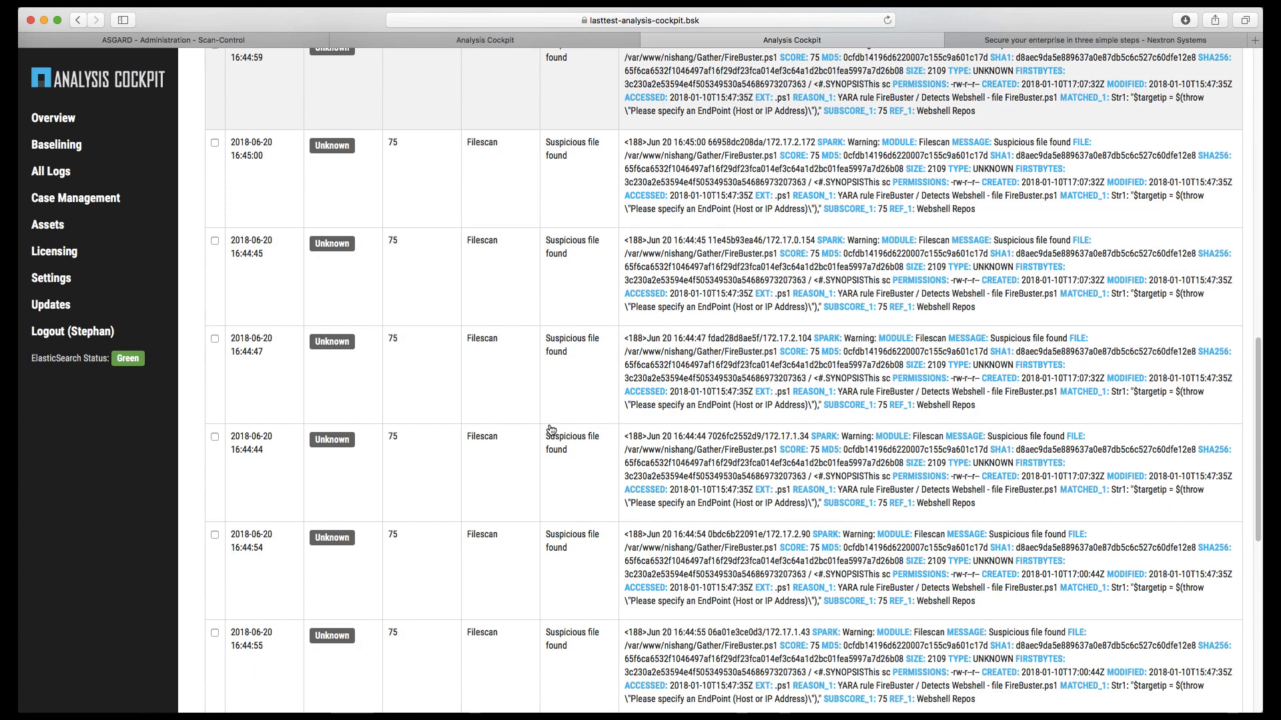
pyautogui.scroll(-2, 551, 430)
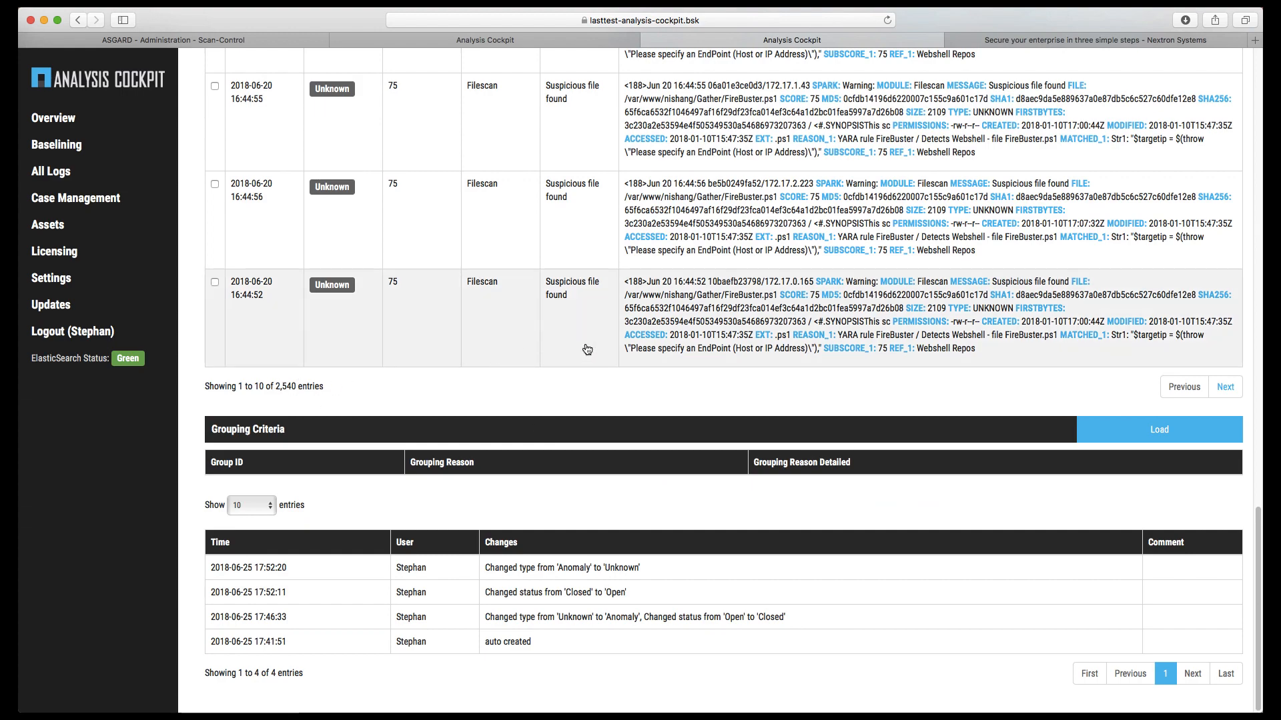
# Expand the first FireBuster.ps1 log entry and examine its details along with the case's summary and assessment.
pyautogui.scroll(11, 594, 342)
pyautogui.scroll(6, 597, 344)
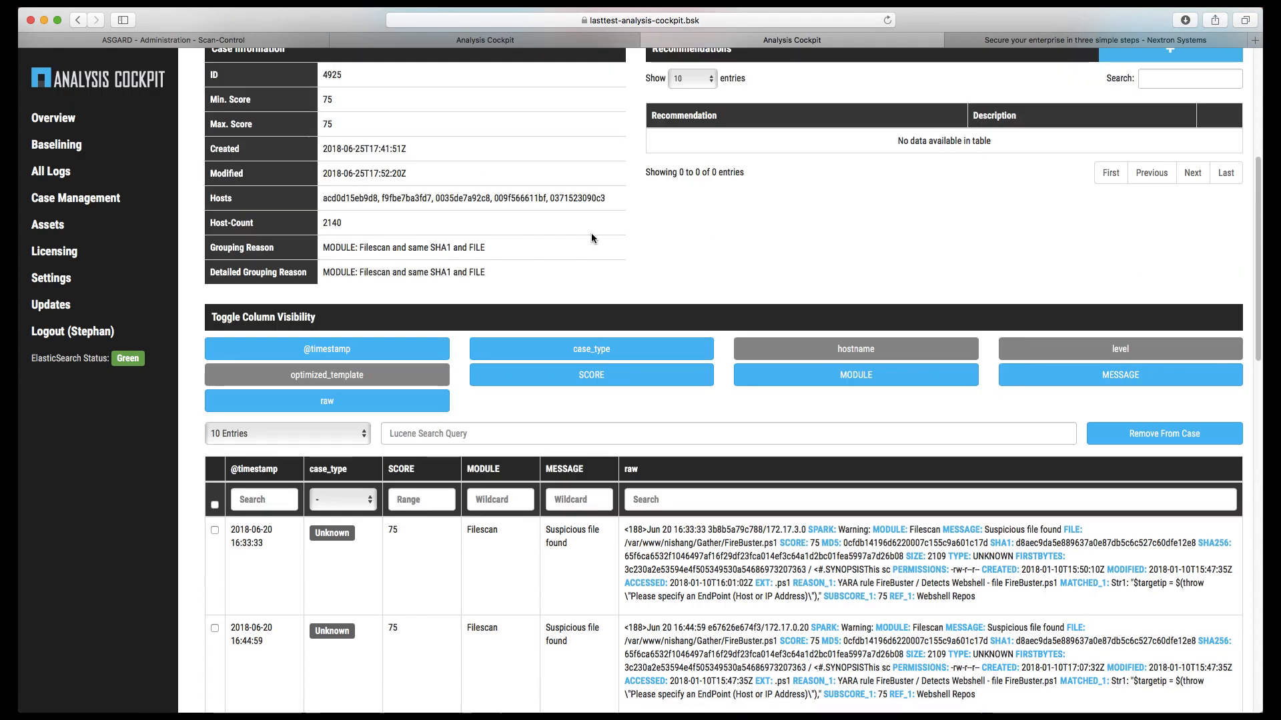
pyautogui.click(758, 566)
pyautogui.scroll(-4, 755, 564)
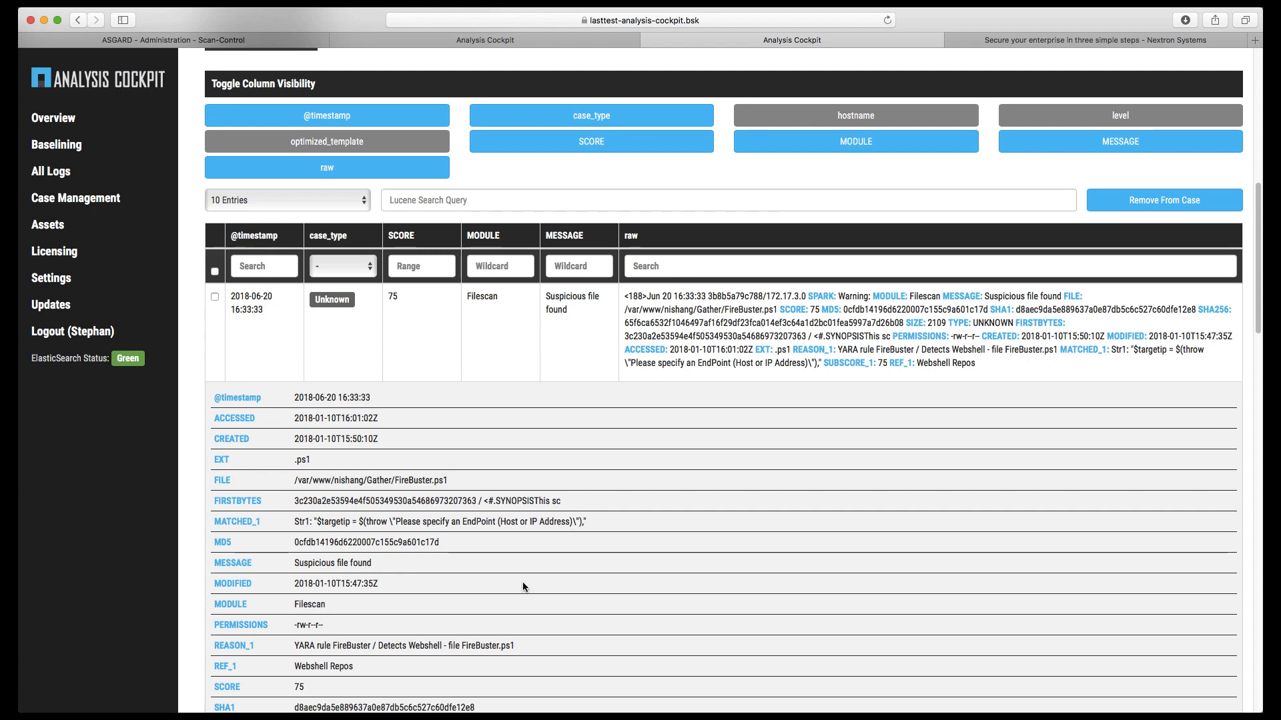
pyautogui.scroll(10, 650, 566)
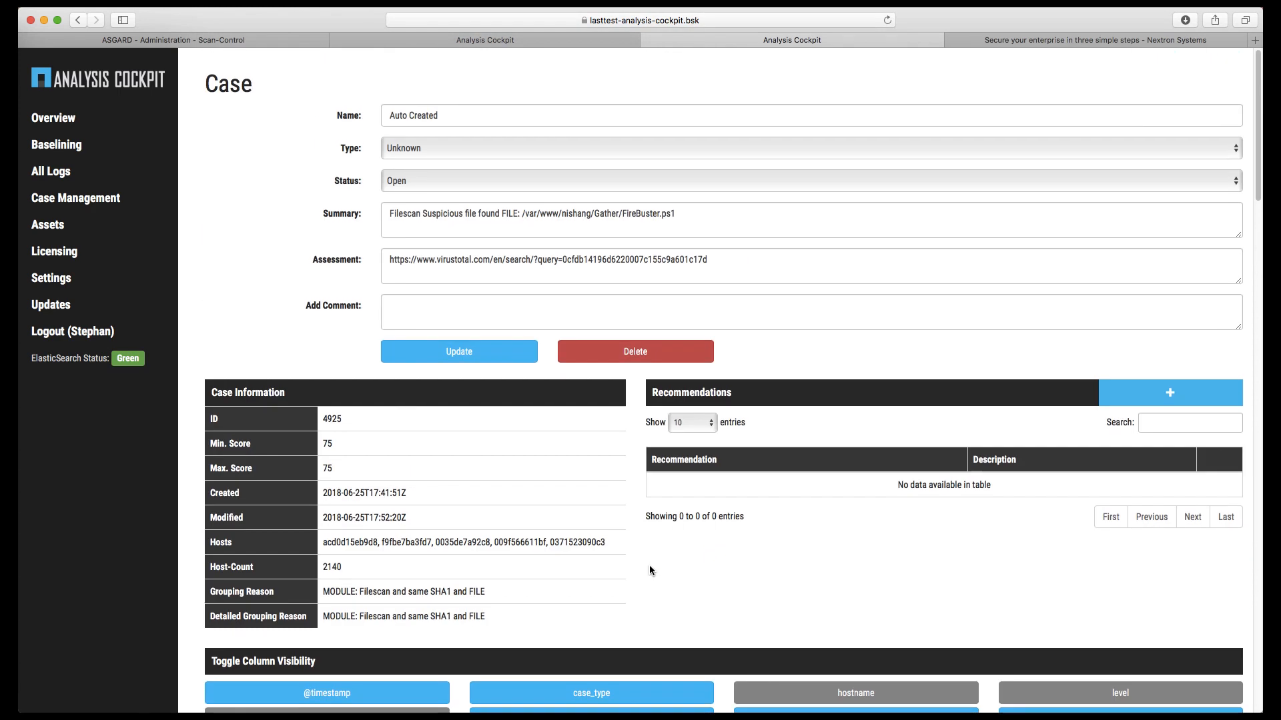
# Classify the auto-created FireBuster.ps1 case as Anomaly, set its status to Closed, and update the case.
pyautogui.click(420, 184)
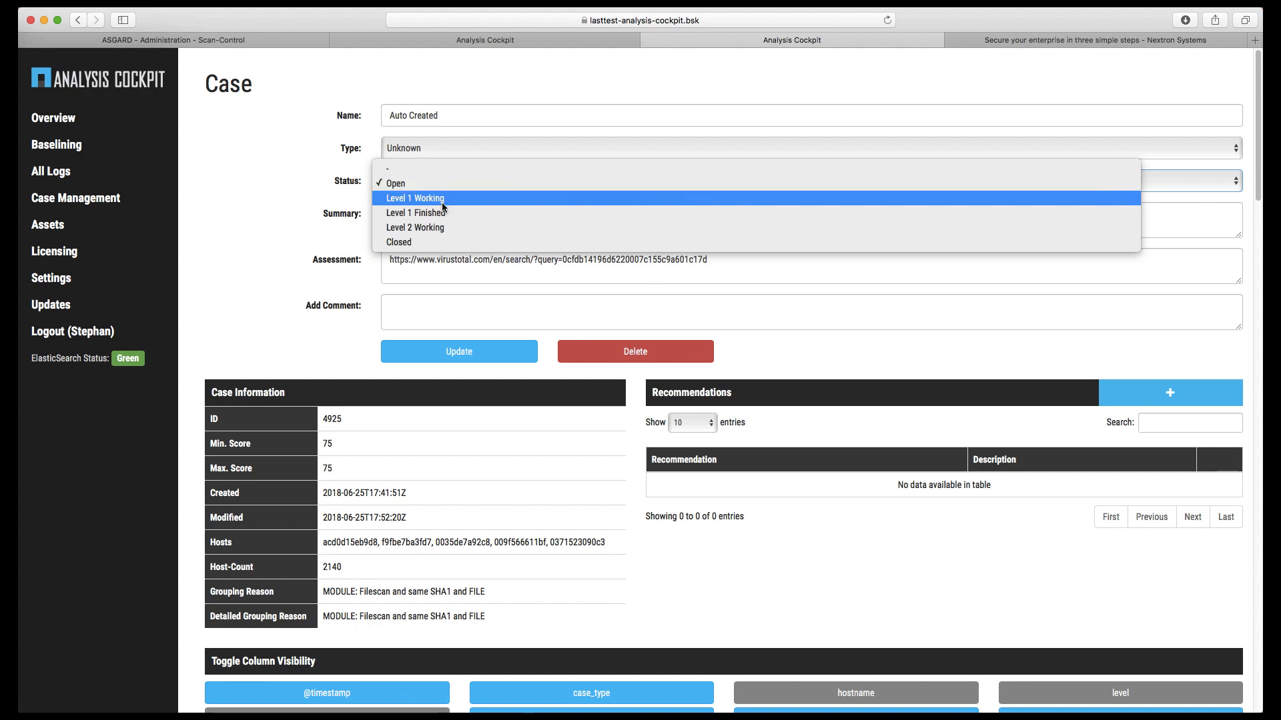
pyautogui.click(434, 159)
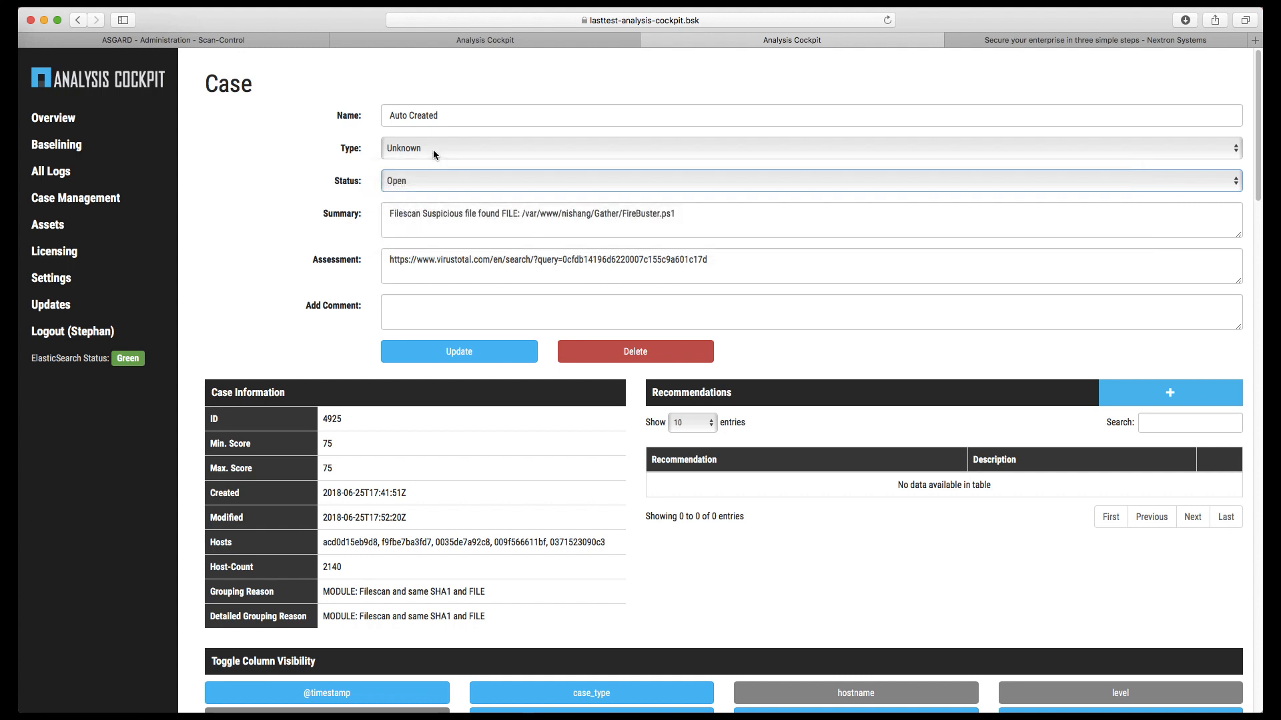
pyautogui.click(437, 152)
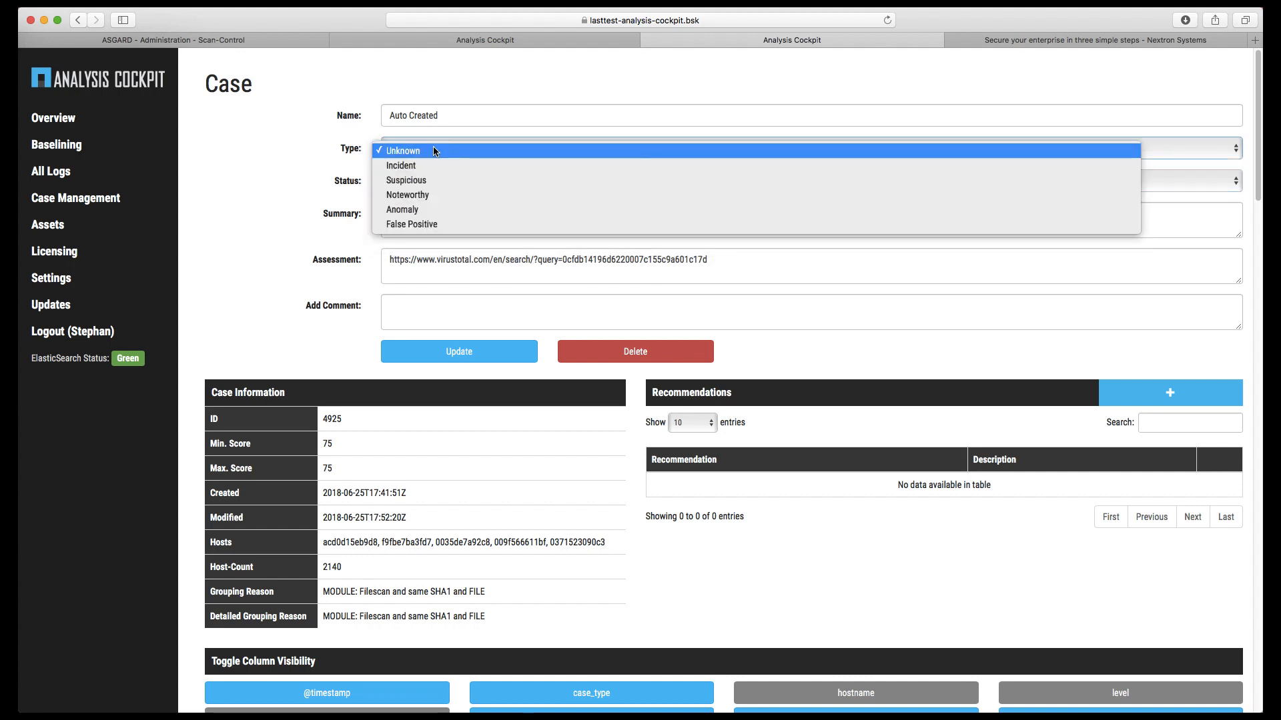
pyautogui.click(412, 210)
pyautogui.click(419, 186)
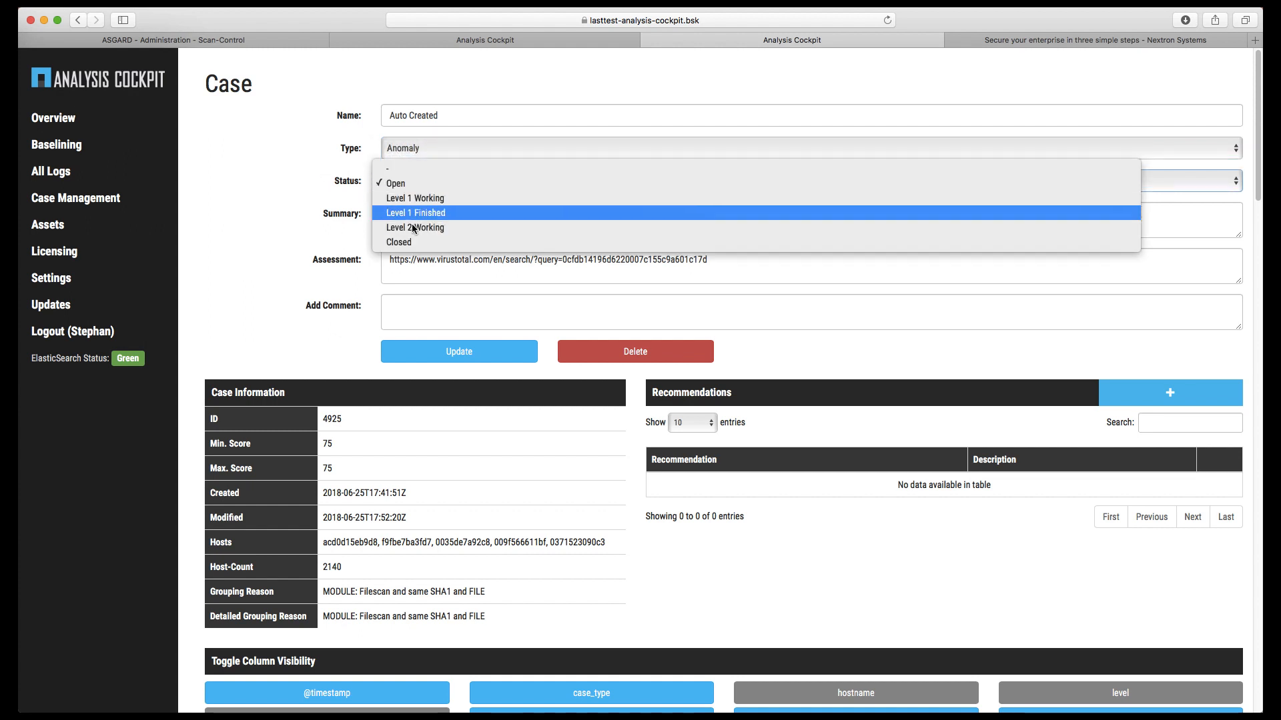
pyautogui.click(402, 242)
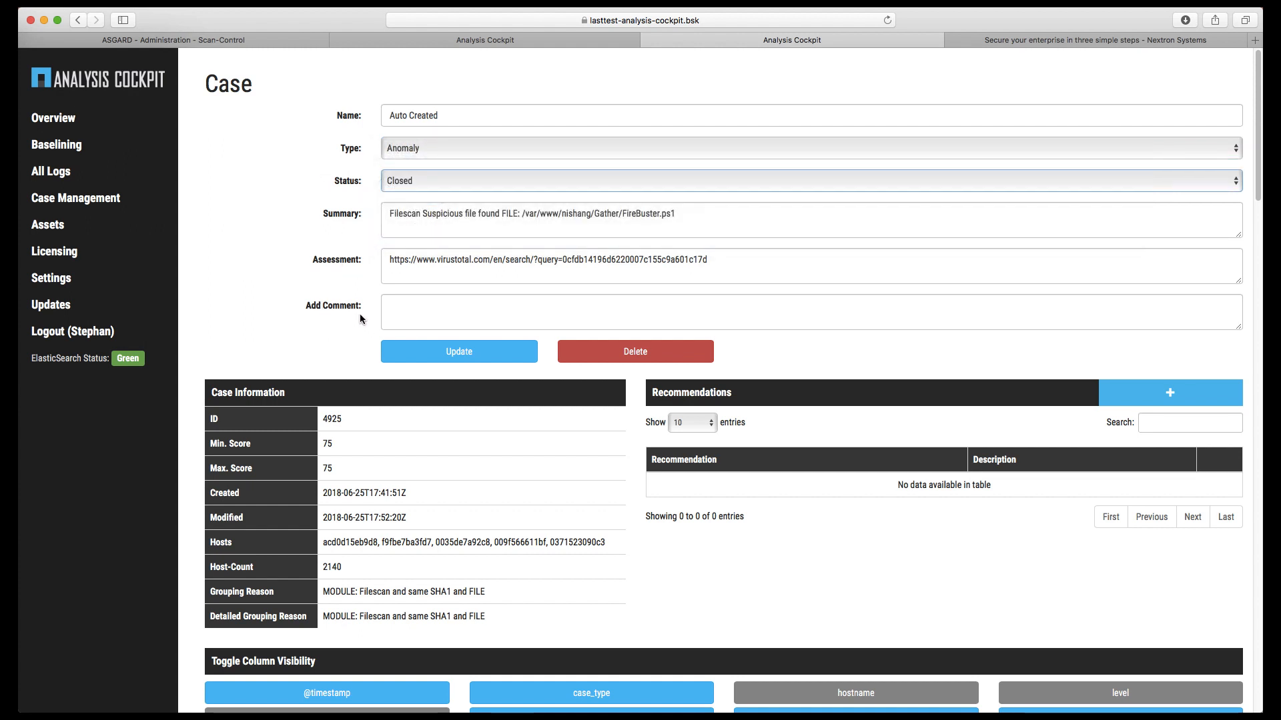
pyautogui.click(408, 307)
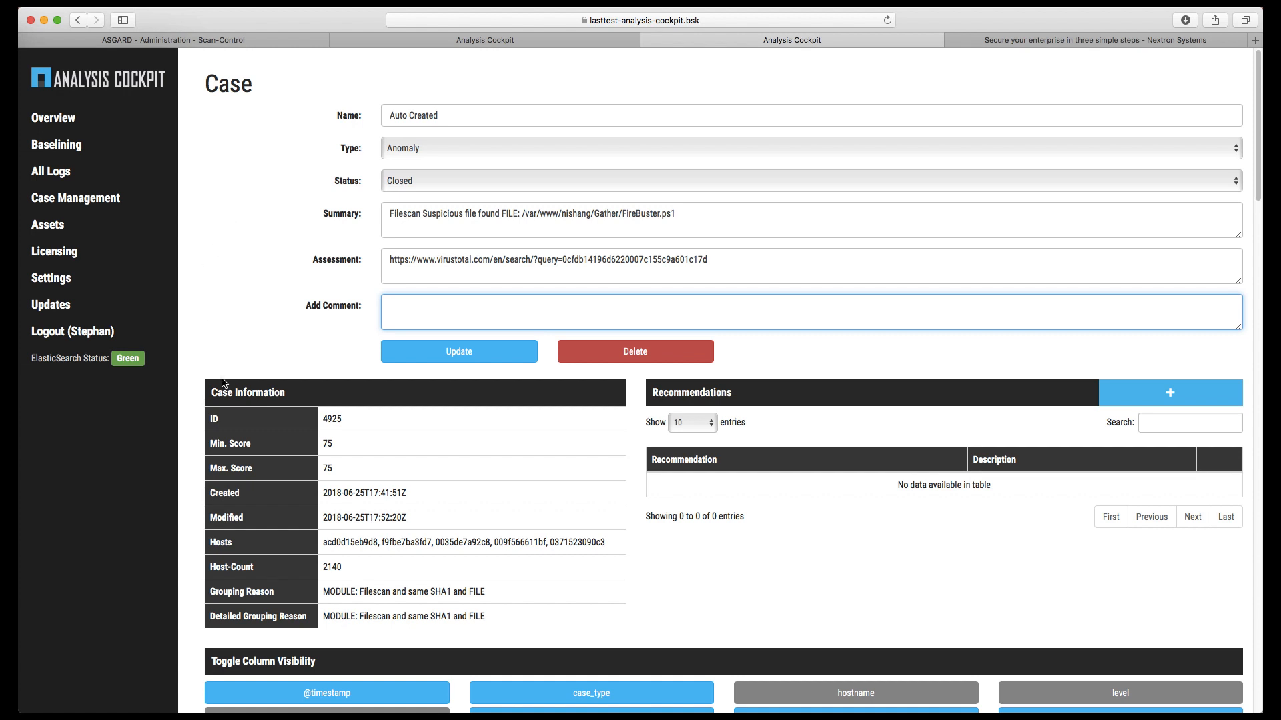
pyautogui.click(459, 358)
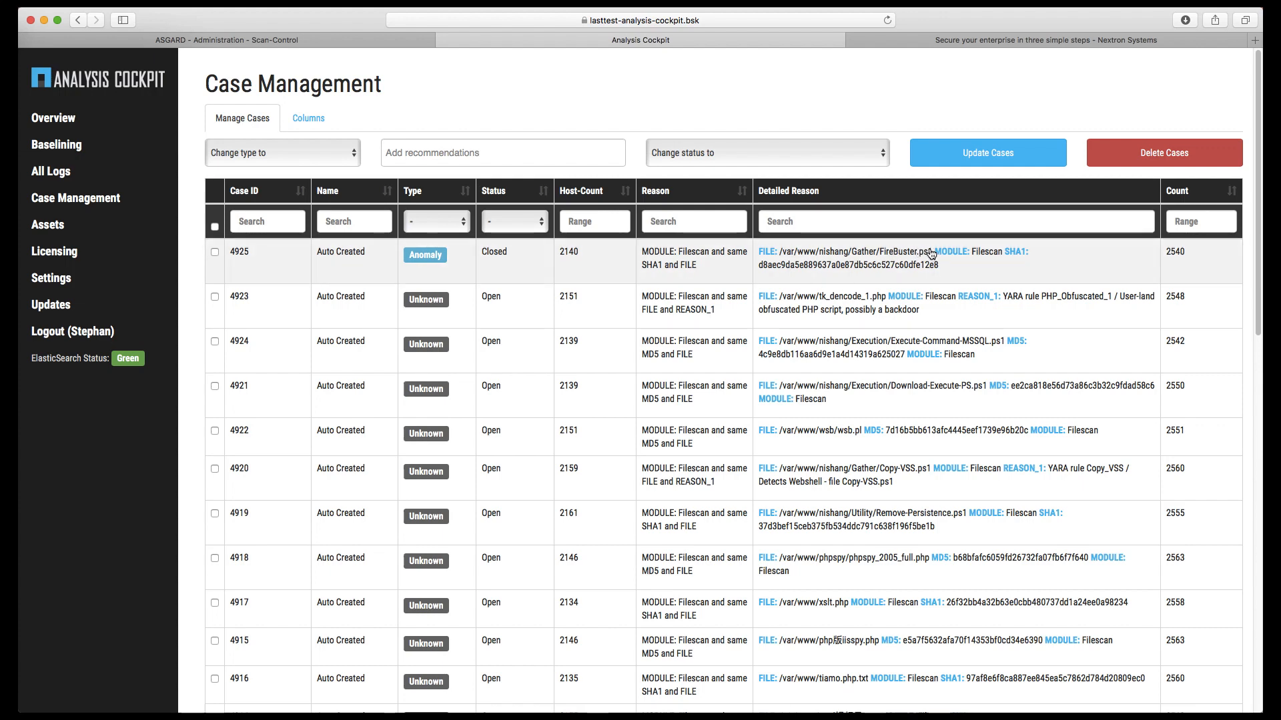
# Check the Baselining section for remaining log entries, and switch to the PowerPoint presentation with the case management role model slide.
pyautogui.click(55, 144)
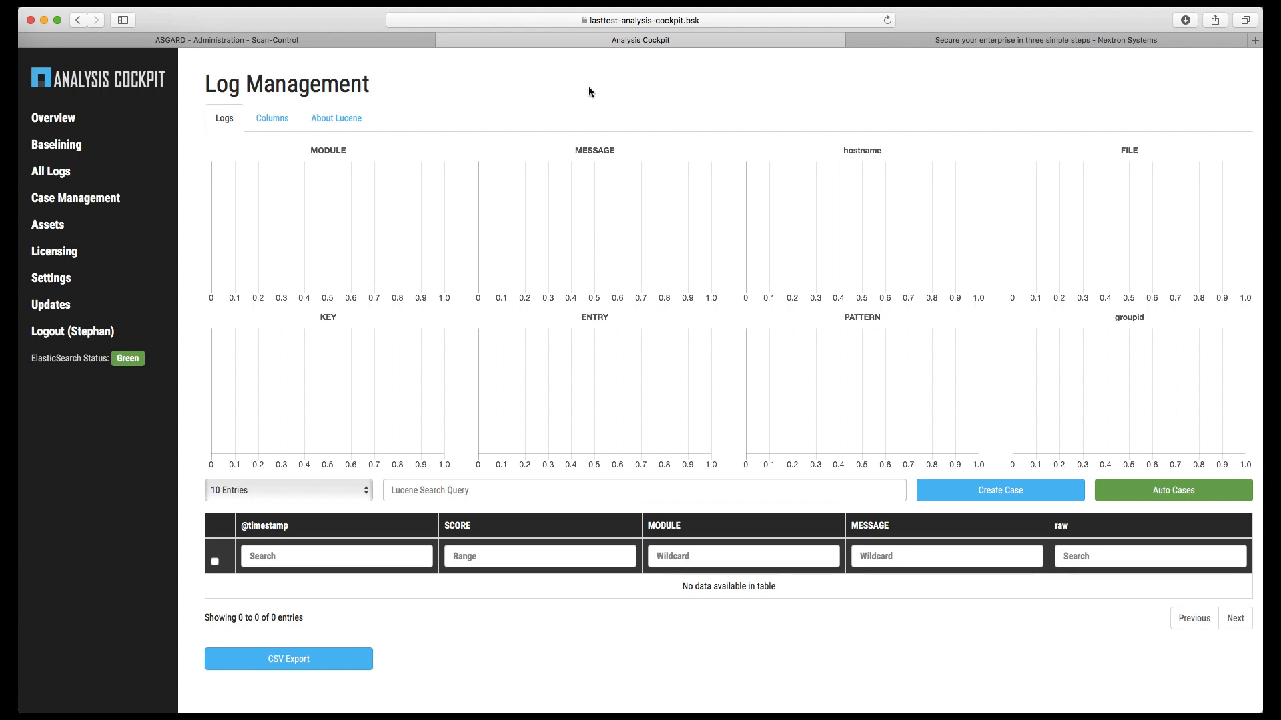
pyautogui.click(25, 235)
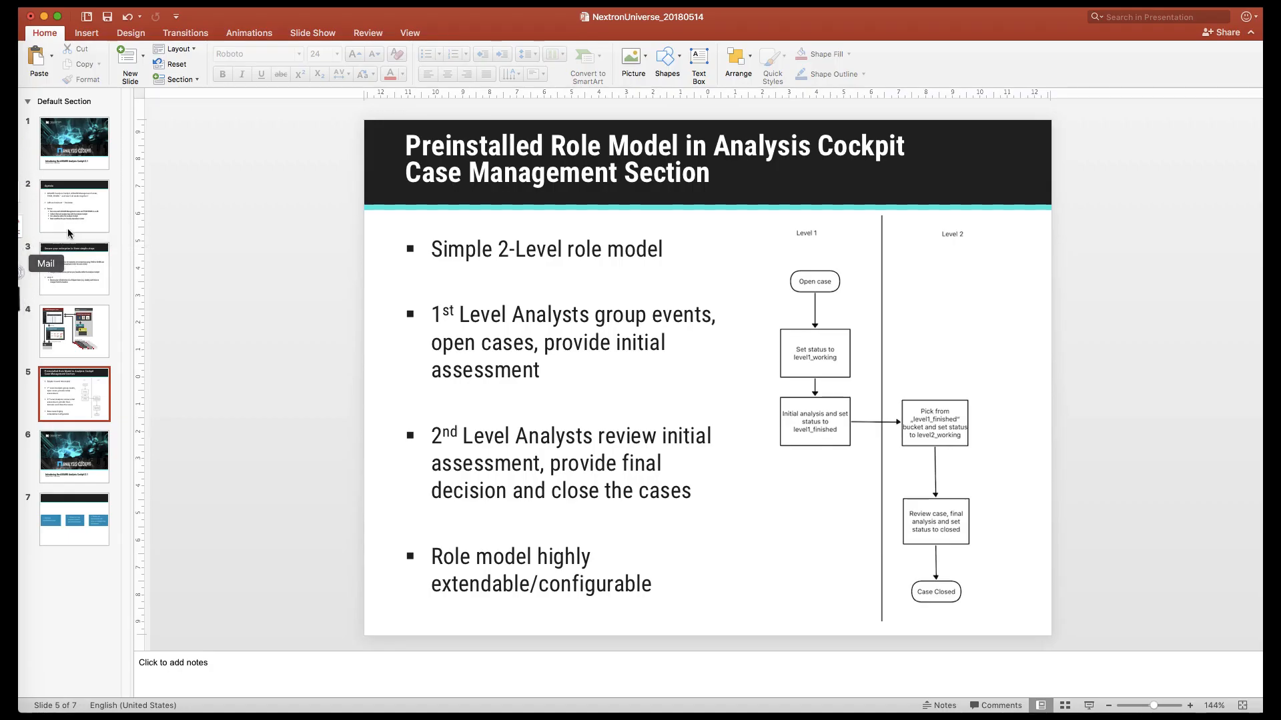